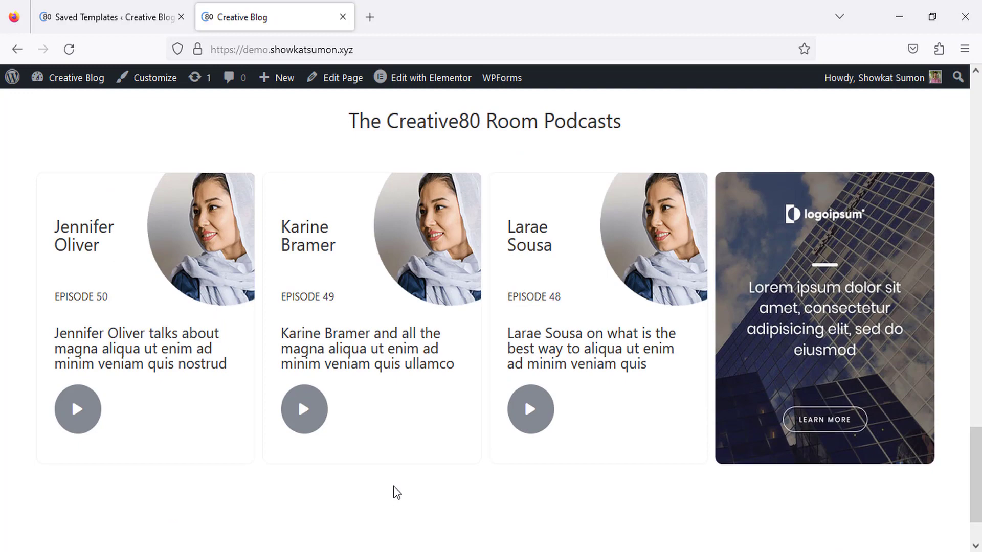
# Scroll back to the top of the Creative Blog homepage and go to the Elementor Saved Templates page.
pyautogui.scroll(15, 396, 492)
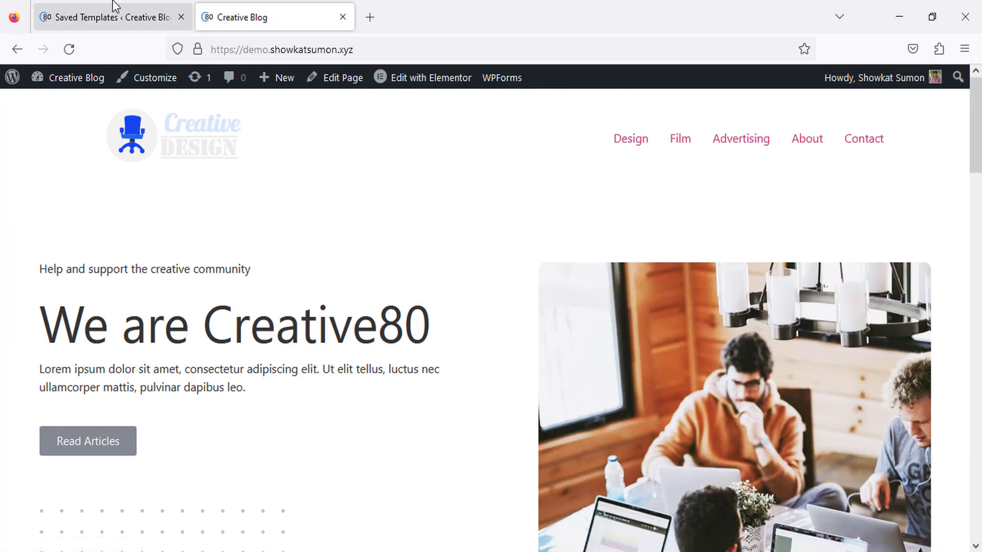
pyautogui.click(114, 10)
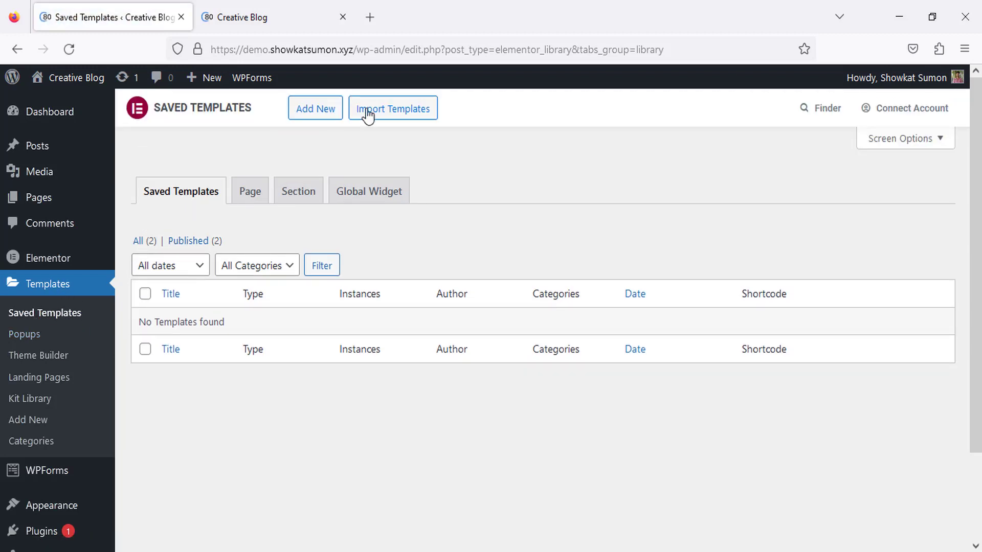
# Create a new Header-type template named 'Header' and open it in the Elementor editor.
pyautogui.click(321, 113)
pyautogui.click(583, 306)
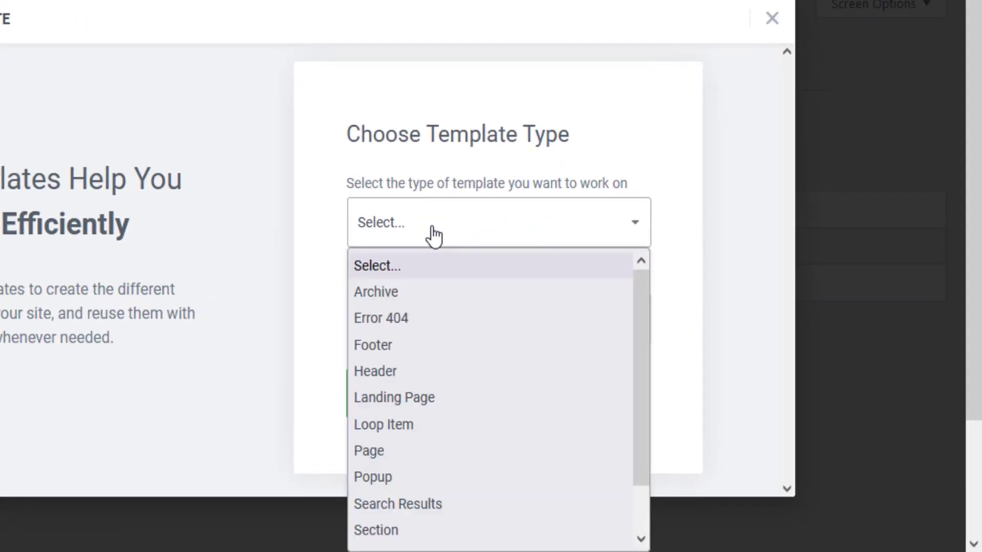
pyautogui.click(366, 368)
pyautogui.click(388, 327)
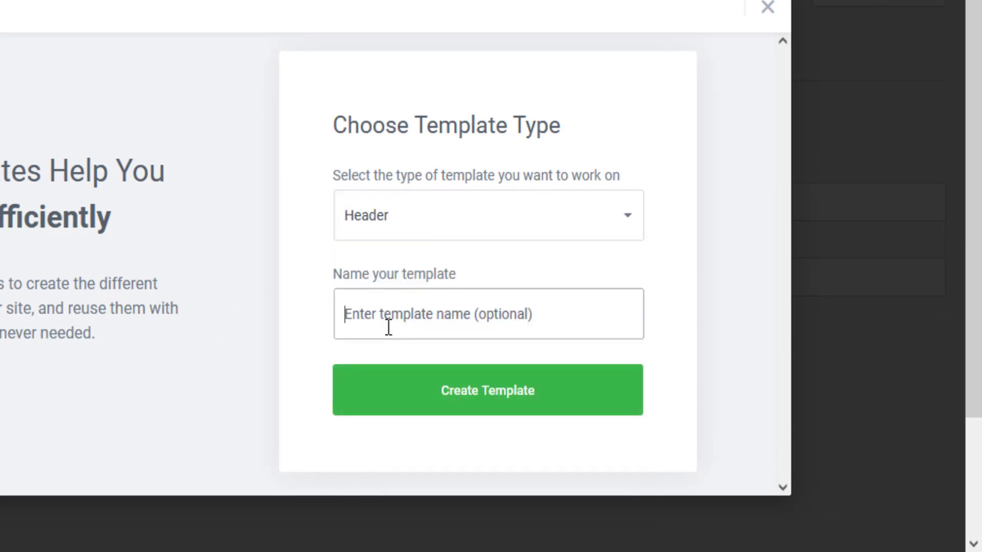
pyautogui.write('Header')
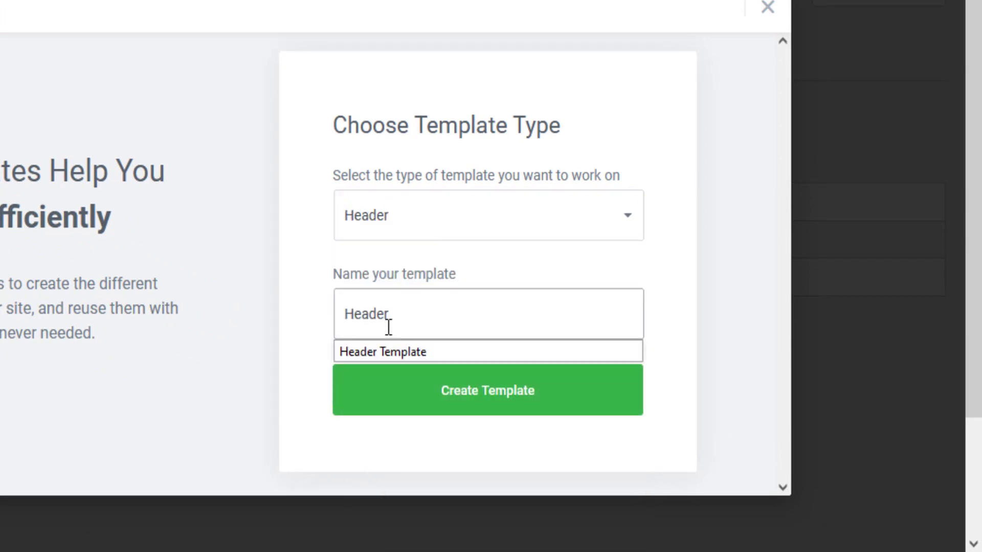
pyautogui.click(419, 409)
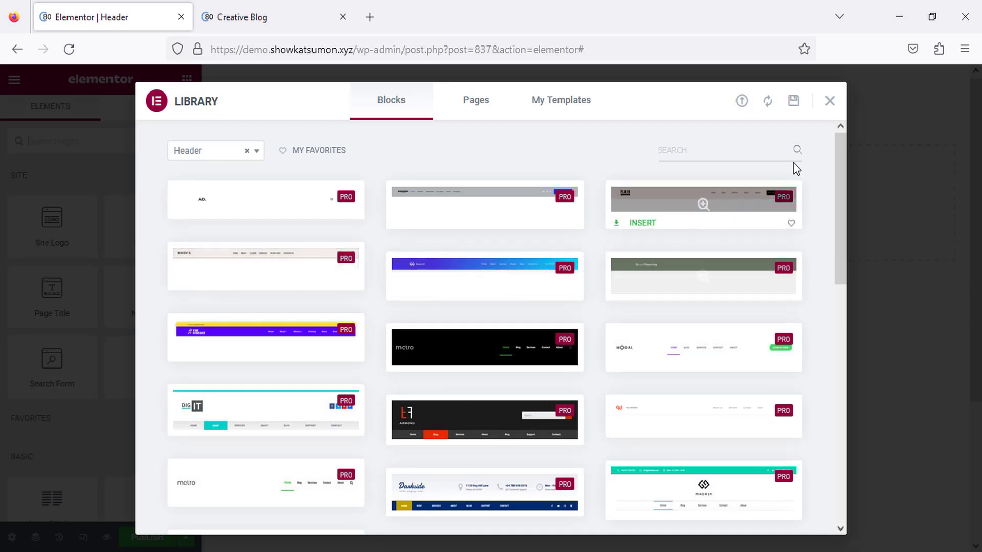
# Close the template library and add a three-column section to the Header template.
pyautogui.click(830, 101)
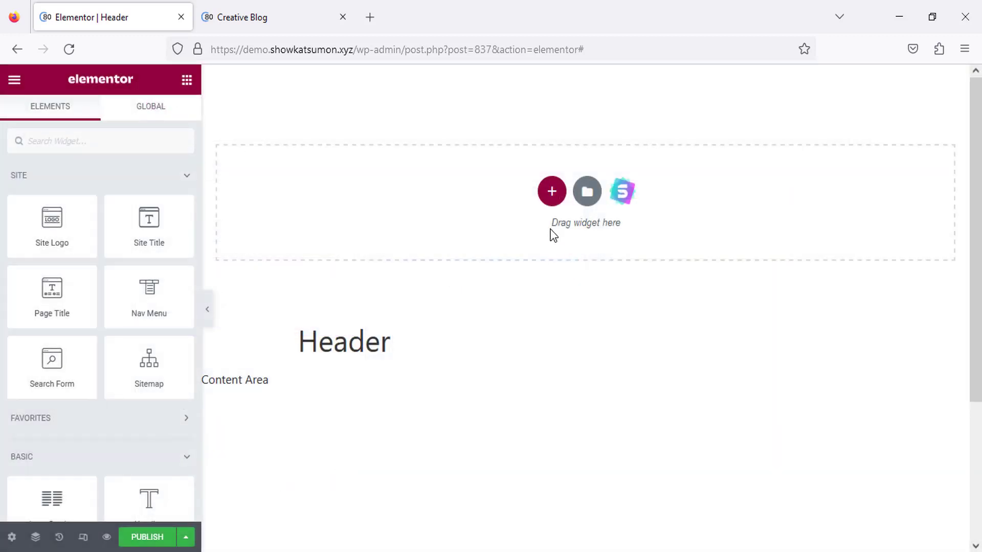
pyautogui.click(550, 202)
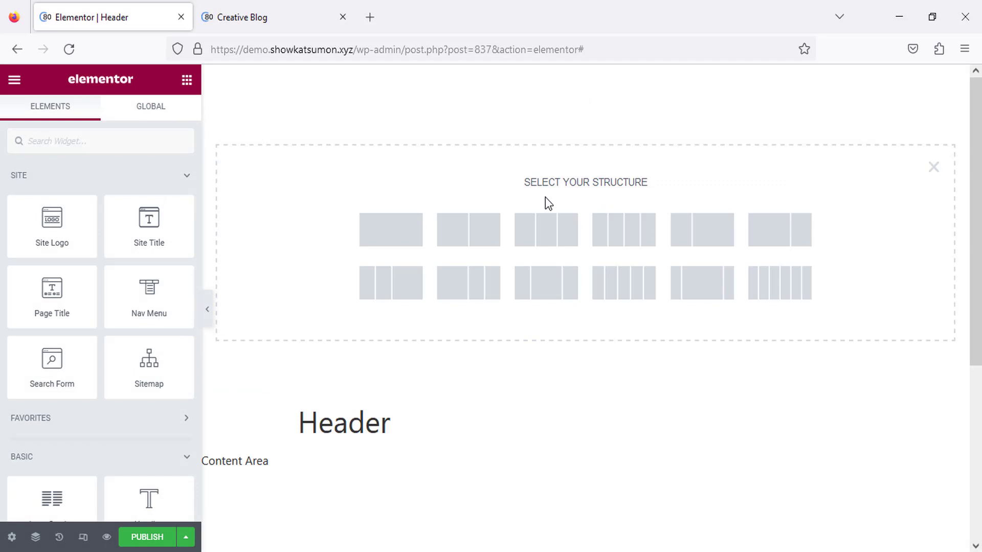
pyautogui.click(573, 239)
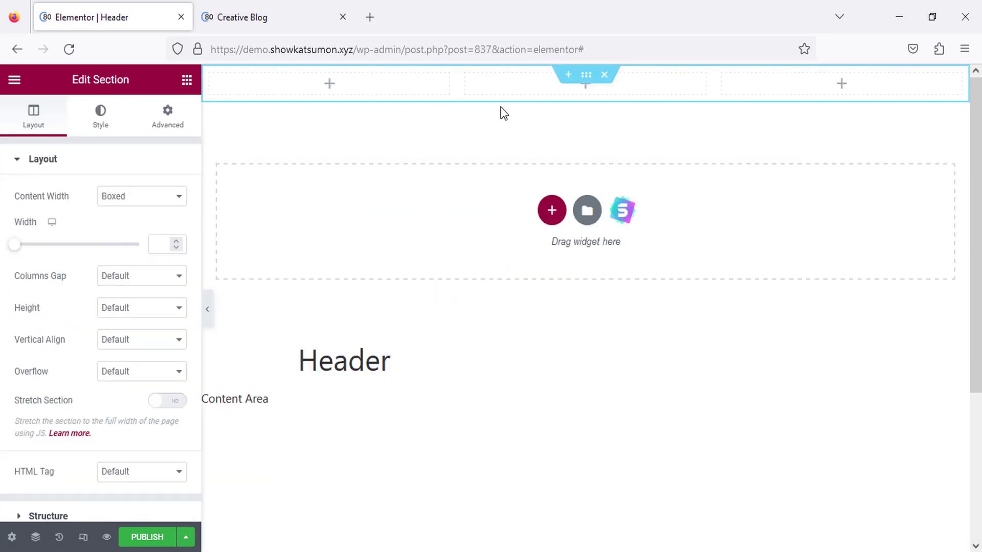
# Set the section's vertical alignment to Middle and give it a classic #8F8F8F grey background.
pyautogui.click(120, 335)
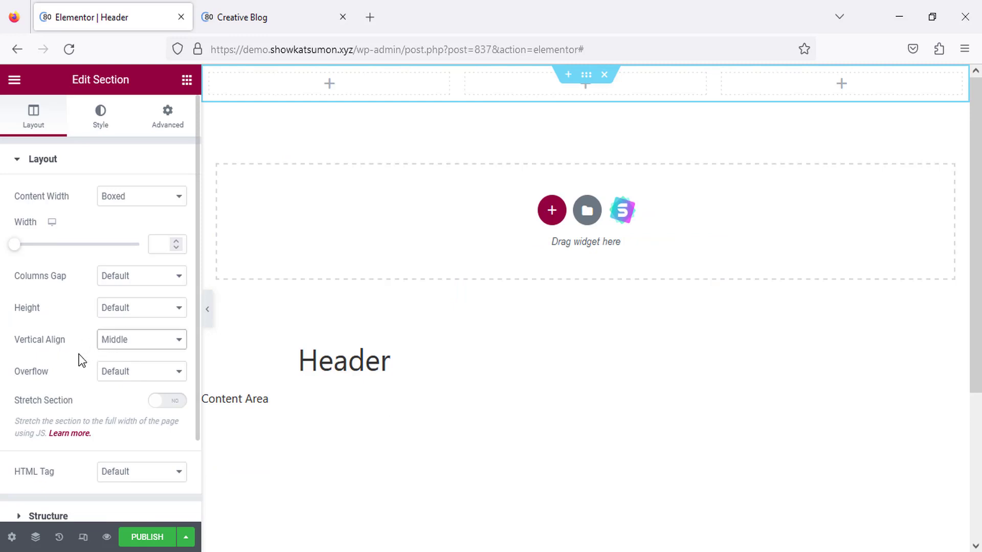
pyautogui.click(137, 350)
pyautogui.click(118, 398)
pyautogui.click(95, 134)
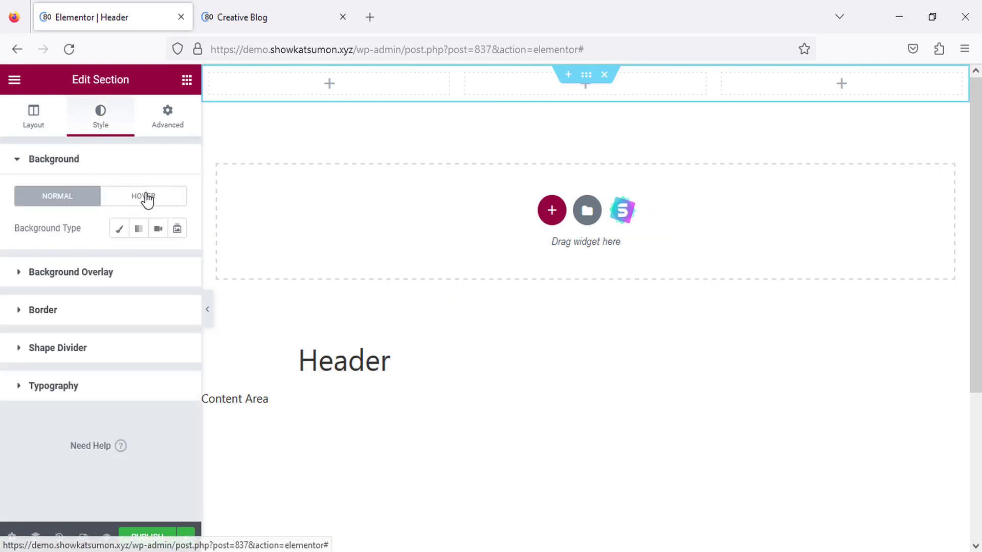
pyautogui.click(119, 231)
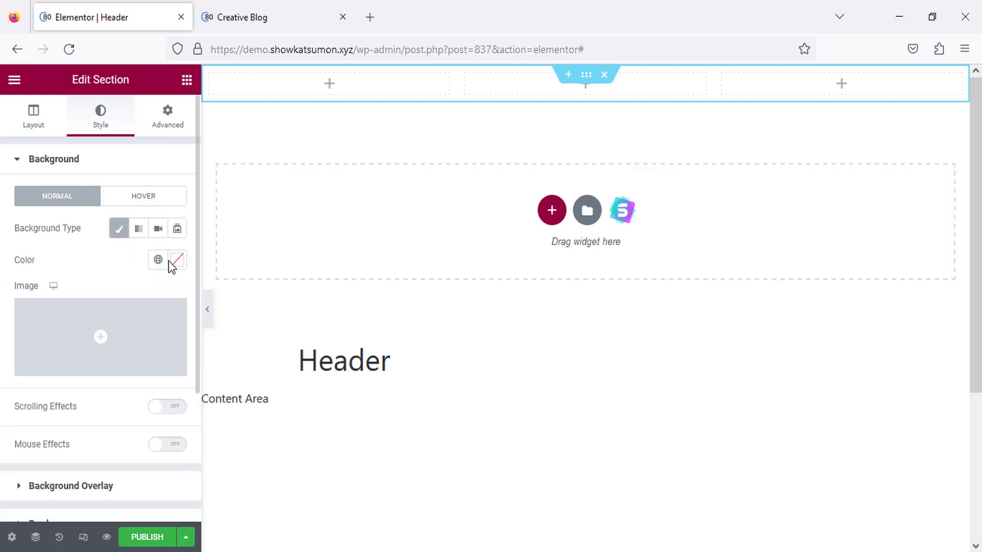
pyautogui.click(175, 263)
pyautogui.moveTo(127, 373); pyautogui.dragTo(90, 373)
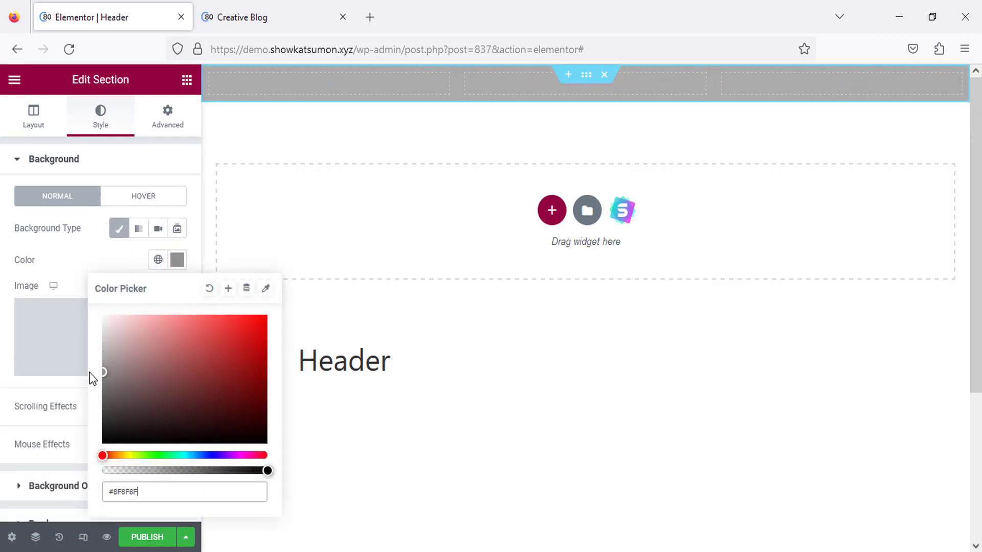
pyautogui.click(178, 261)
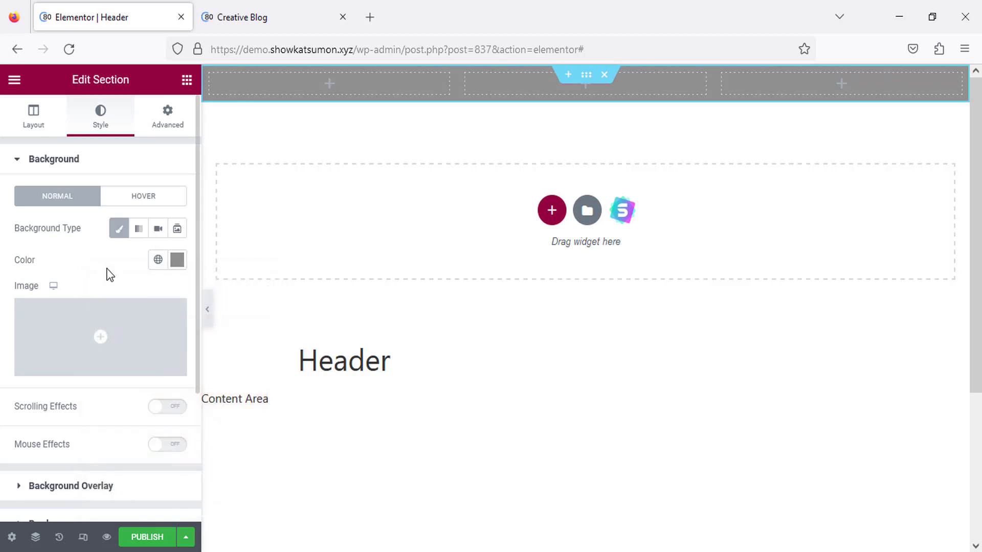
# Set the section's top and bottom padding to 10px, unlinked from the other sides.
pyautogui.click(165, 125)
pyautogui.click(181, 272)
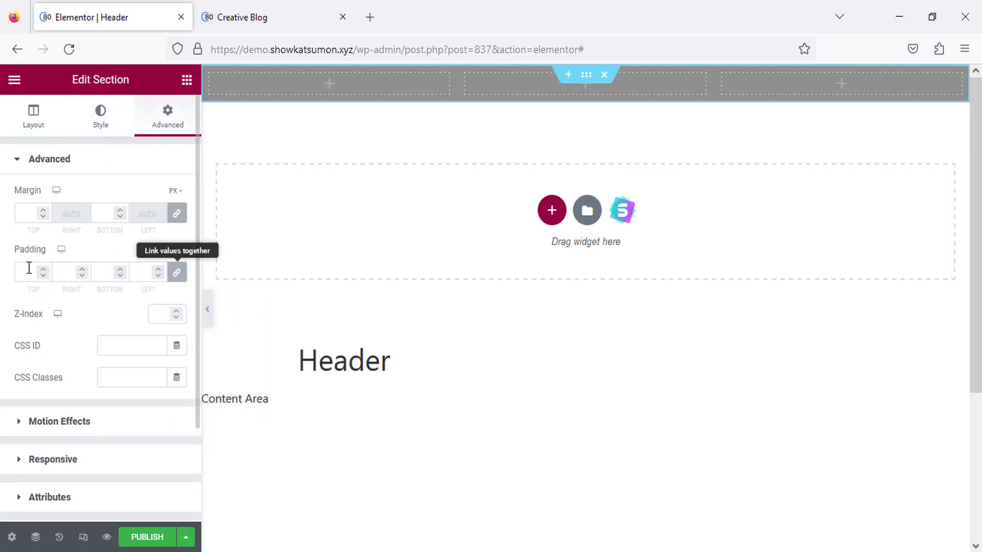
pyautogui.moveTo(30, 274); pyautogui.dragTo(3, 289)
pyautogui.write('10')
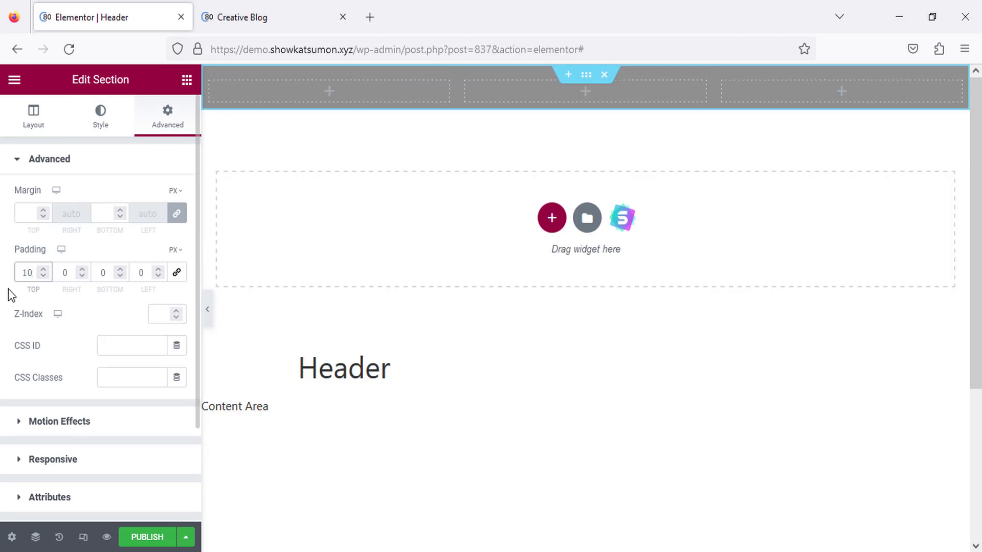
pyautogui.moveTo(110, 273); pyautogui.dragTo(94, 275)
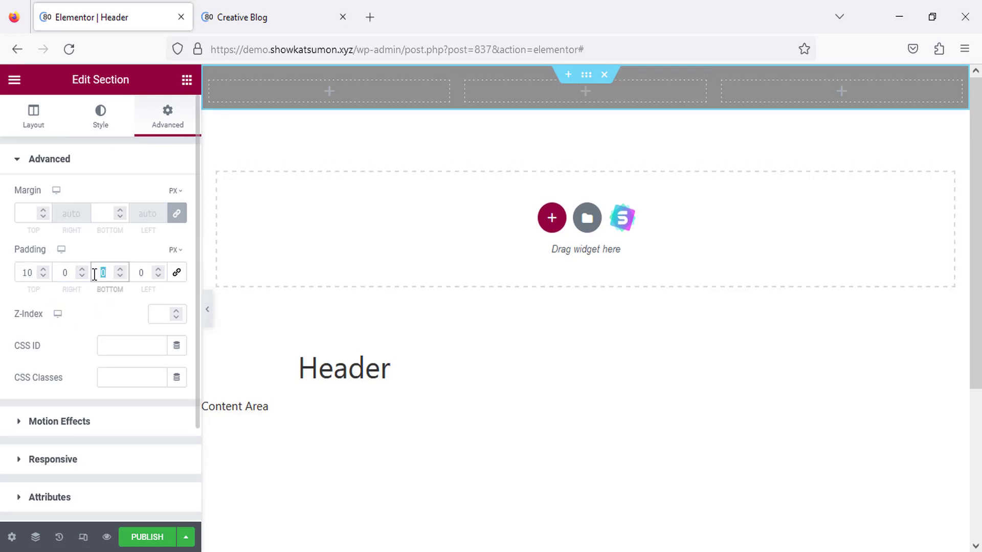
pyautogui.write('10')
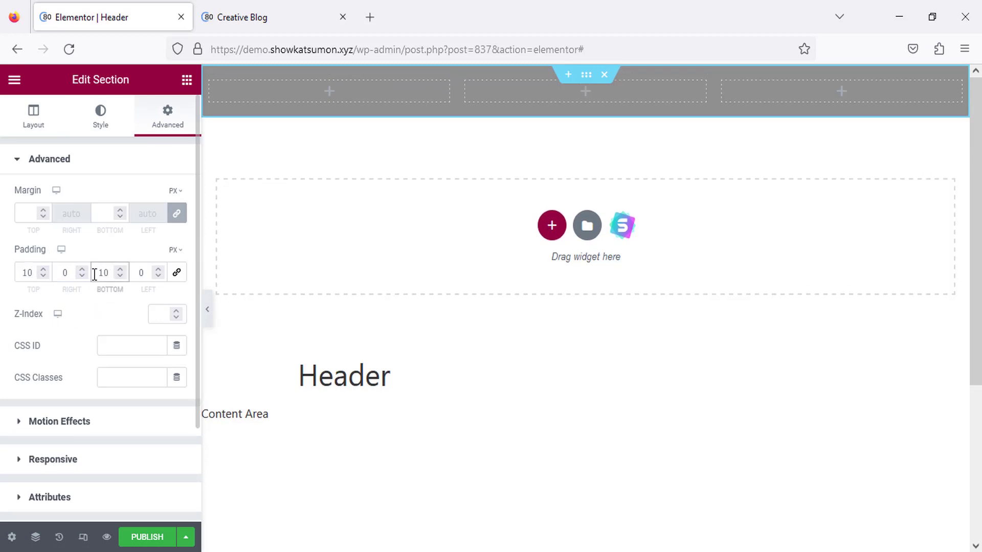
# Place the Site Title widget in the first column and narrow that column to about 24.5%.
pyautogui.click(185, 82)
pyautogui.moveTo(457, 88); pyautogui.dragTo(430, 93)
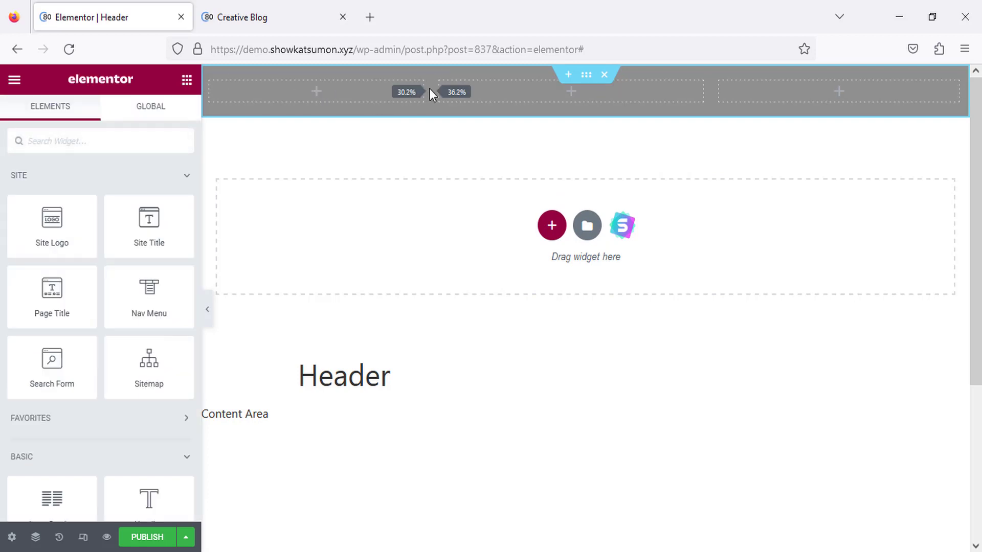
pyautogui.moveTo(142, 219); pyautogui.dragTo(301, 95)
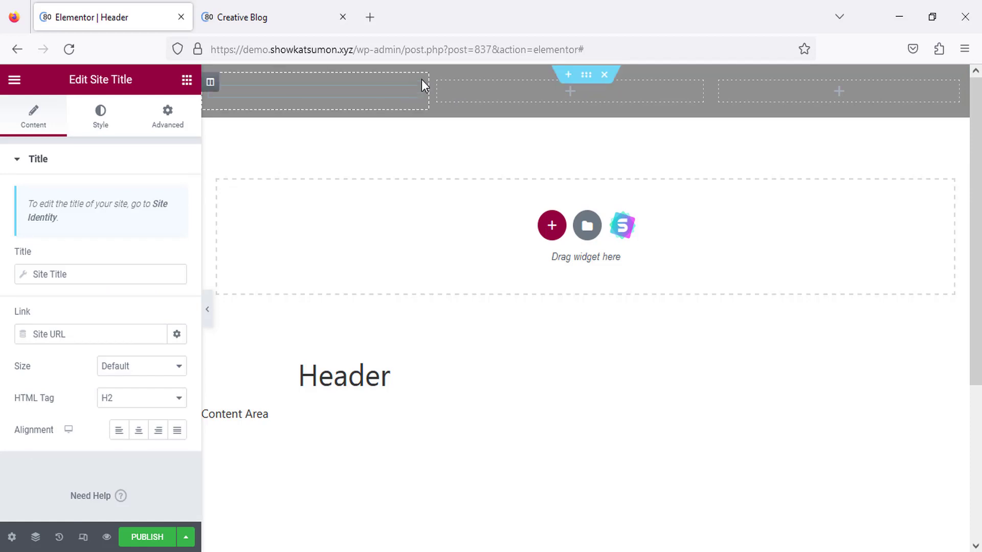
pyautogui.moveTo(428, 91); pyautogui.dragTo(384, 96)
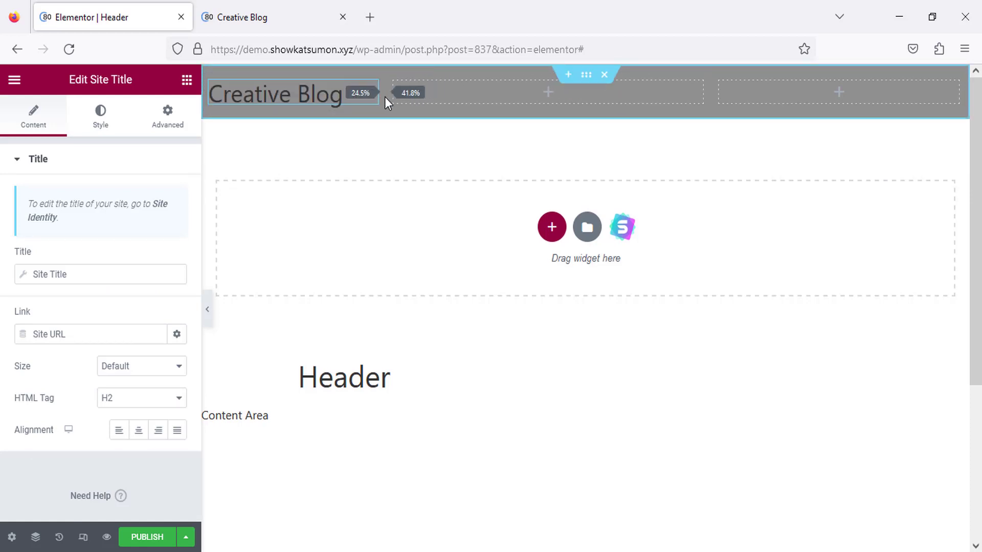
# Make the 'Creative Blog' site title text white (#FFFFFF).
pyautogui.click(104, 128)
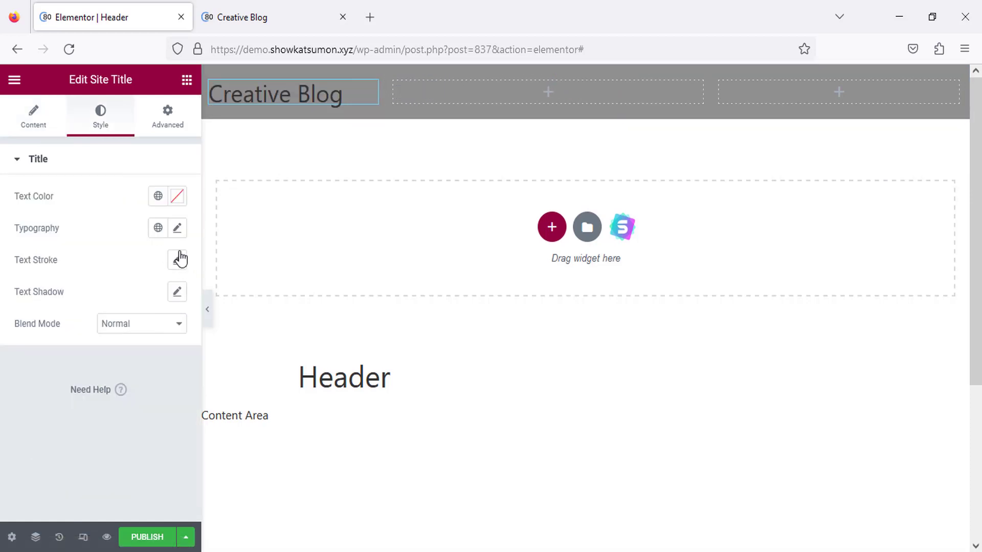
pyautogui.click(175, 199)
pyautogui.click(178, 198)
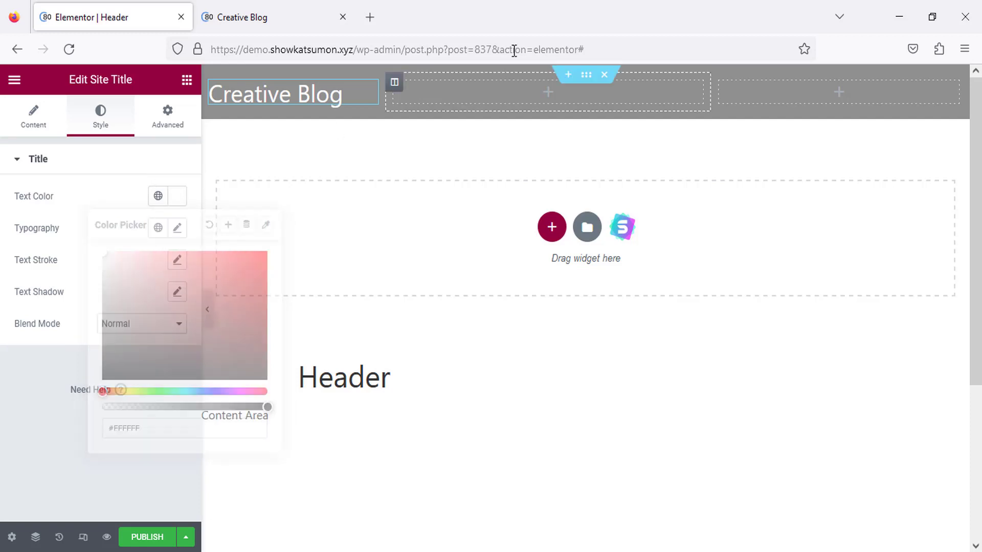
pyautogui.click(547, 97)
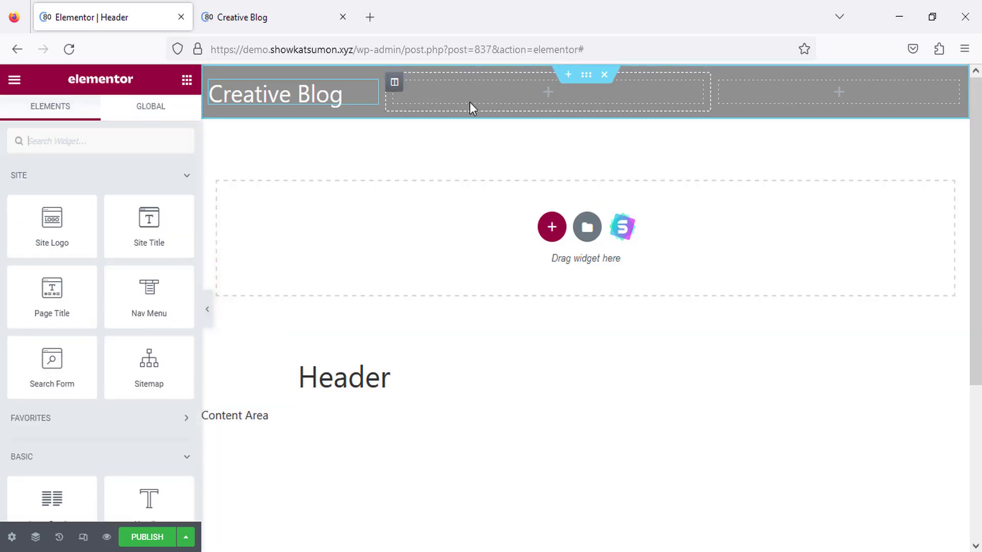
# Add a Nav Menu widget to the middle column with centred menu items.
pyautogui.click(86, 149)
pyautogui.write('nav')
pyautogui.moveTo(147, 197); pyautogui.dragTo(480, 119)
pyautogui.click(138, 291)
# Make the menu link text white and widen the menu column to about 42%.
pyautogui.click(114, 127)
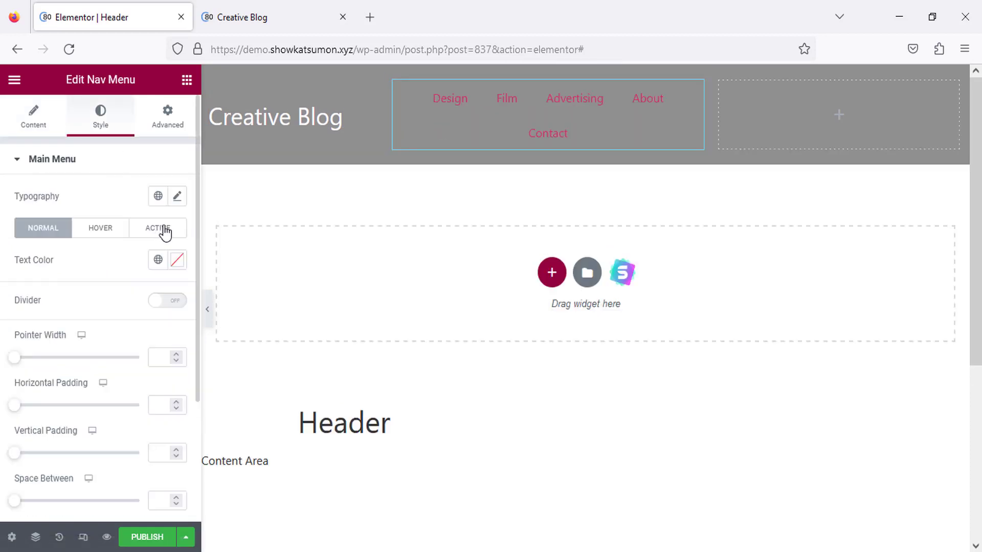
pyautogui.click(178, 259)
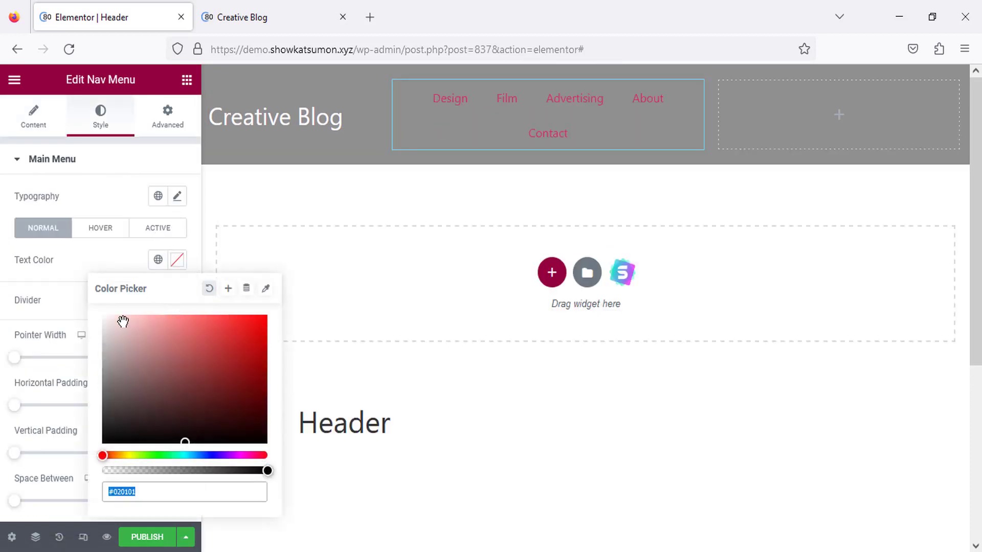
pyautogui.moveTo(121, 321); pyautogui.dragTo(103, 314)
pyautogui.click(178, 262)
pyautogui.moveTo(712, 113); pyautogui.dragTo(737, 116)
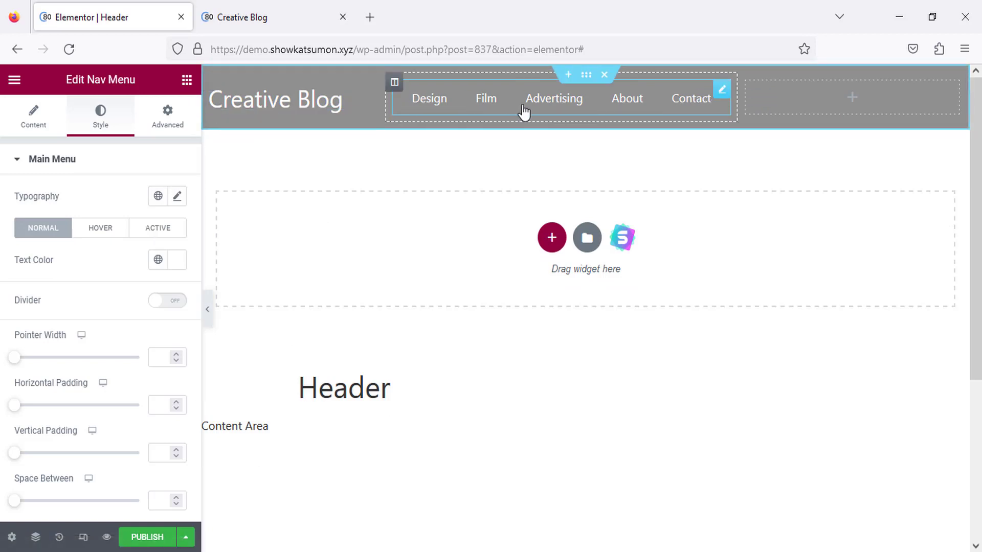
pyautogui.click(168, 120)
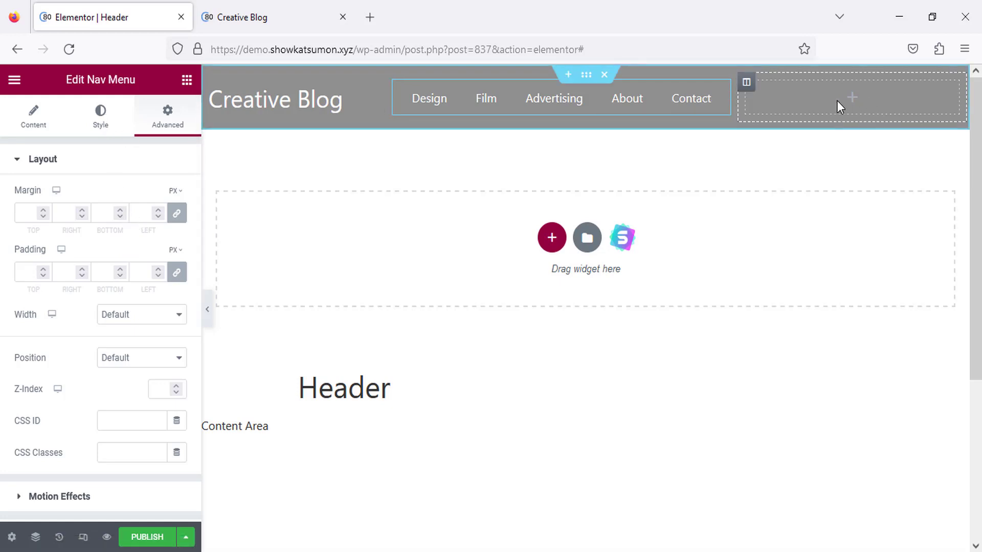
# Add a Search Form widget with a search icon button to the right header column.
pyautogui.click(187, 81)
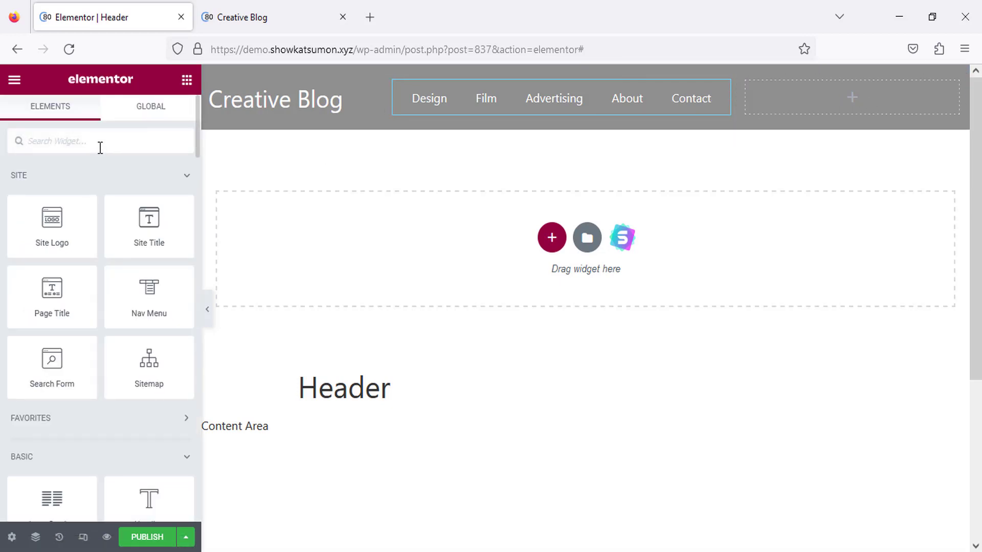
pyautogui.write('sea')
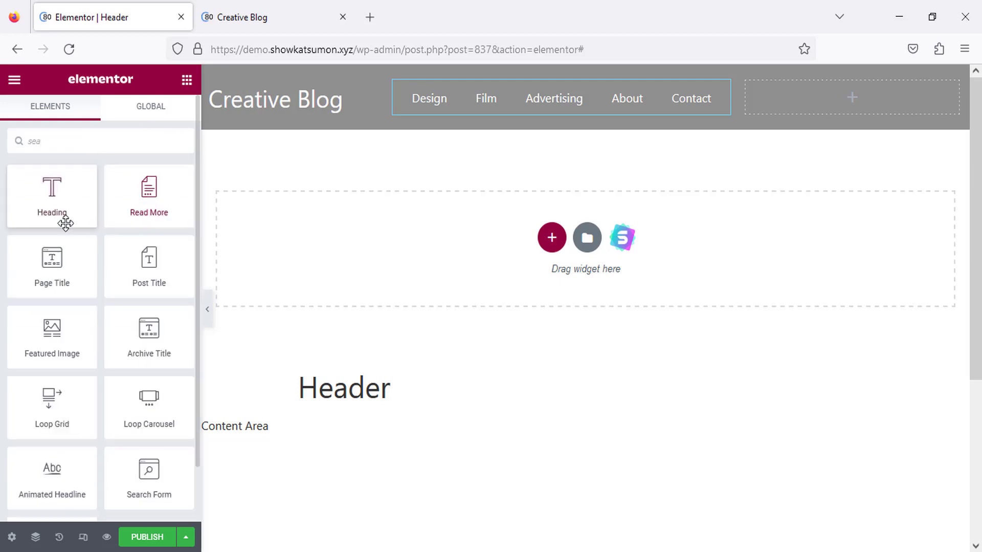
pyautogui.moveTo(149, 478); pyautogui.dragTo(841, 90)
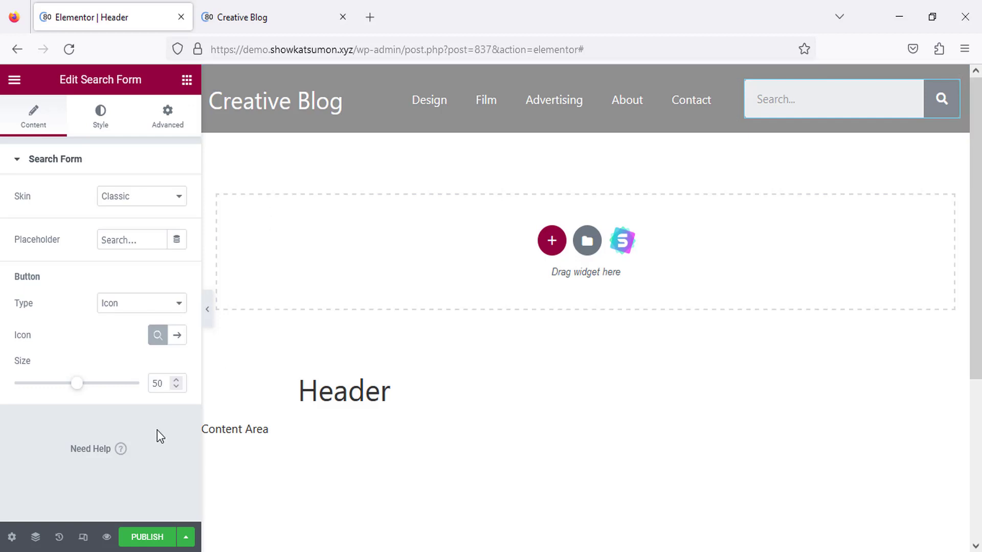
# Publish the Header template with an Include / Entire Site display condition.
pyautogui.click(147, 537)
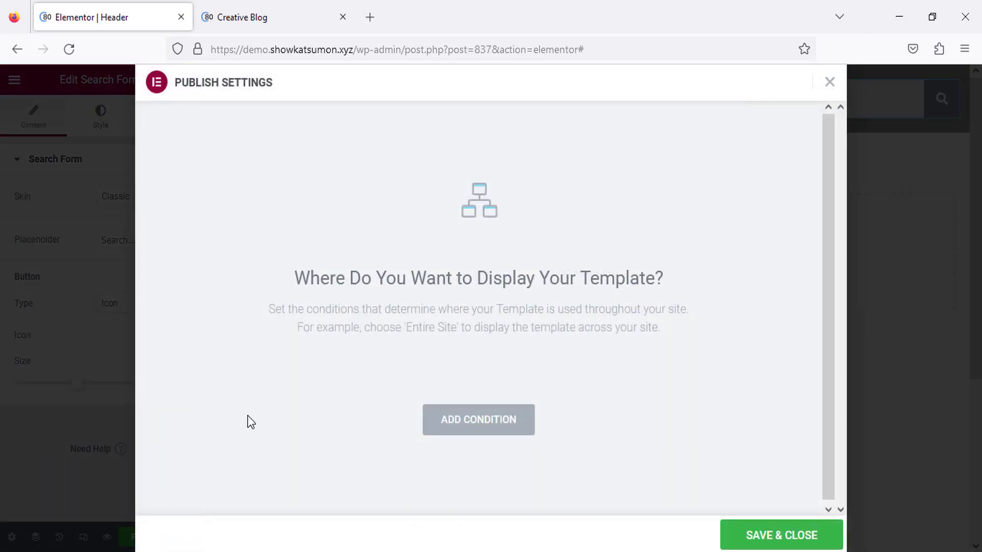
pyautogui.click(477, 420)
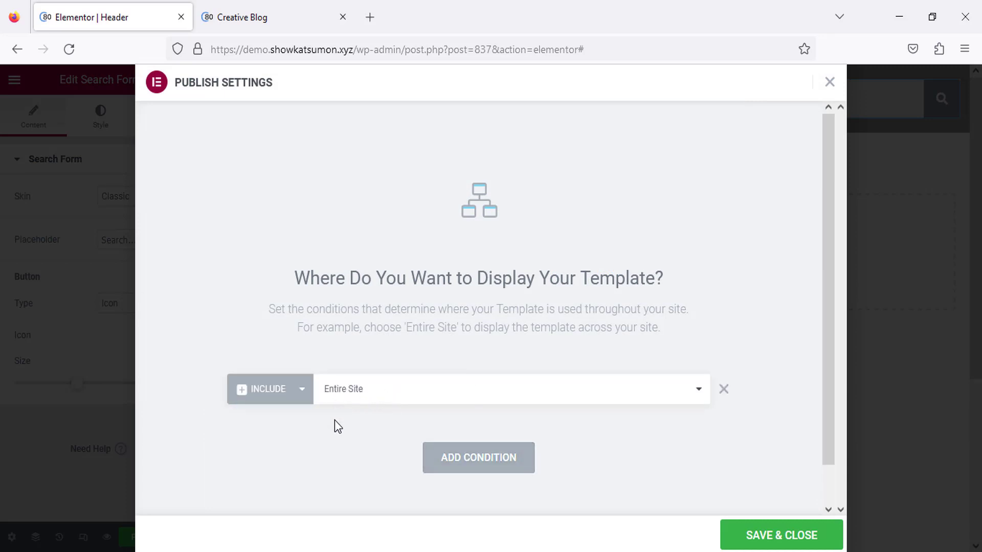
pyautogui.click(380, 395)
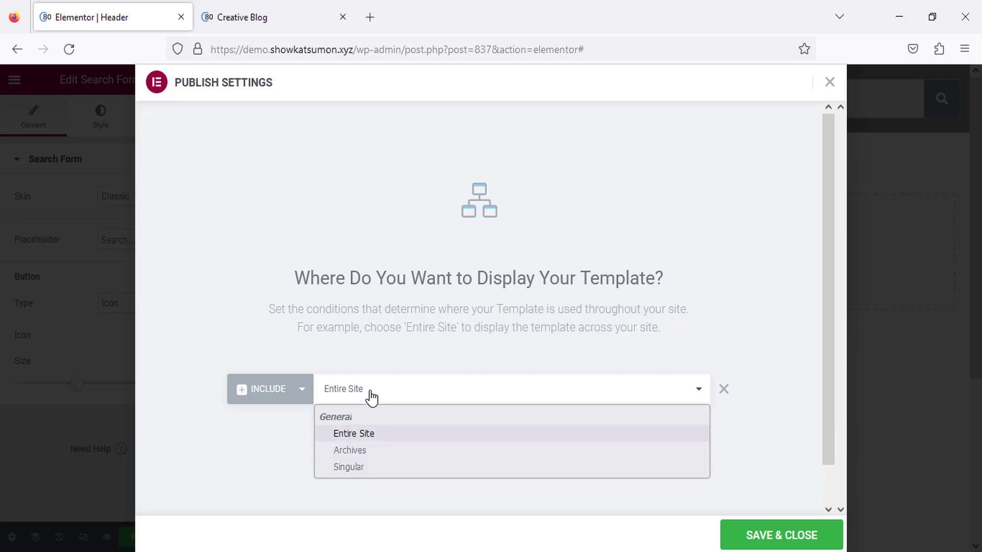
pyautogui.click(406, 349)
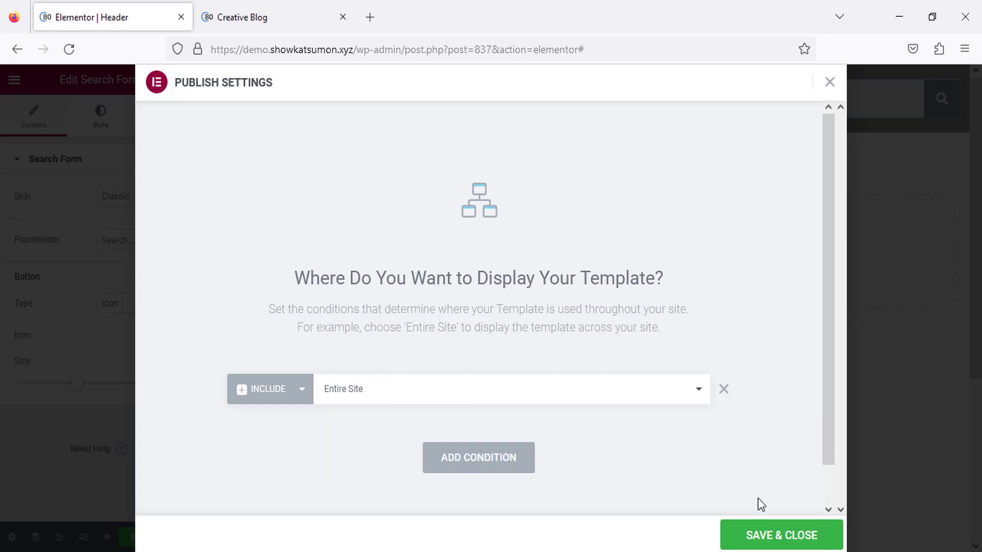
pyautogui.click(757, 536)
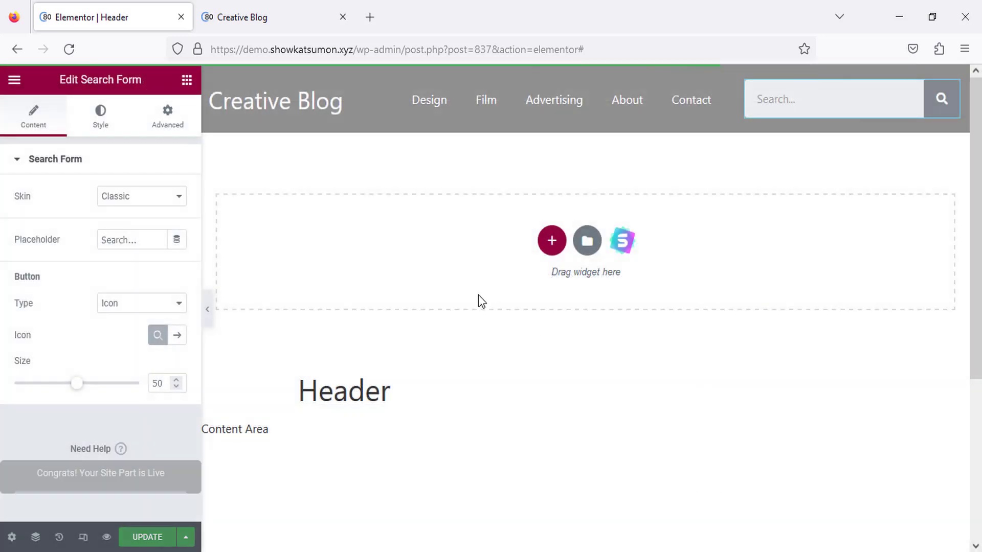
pyautogui.hotkey('ctrl', 'Tab')
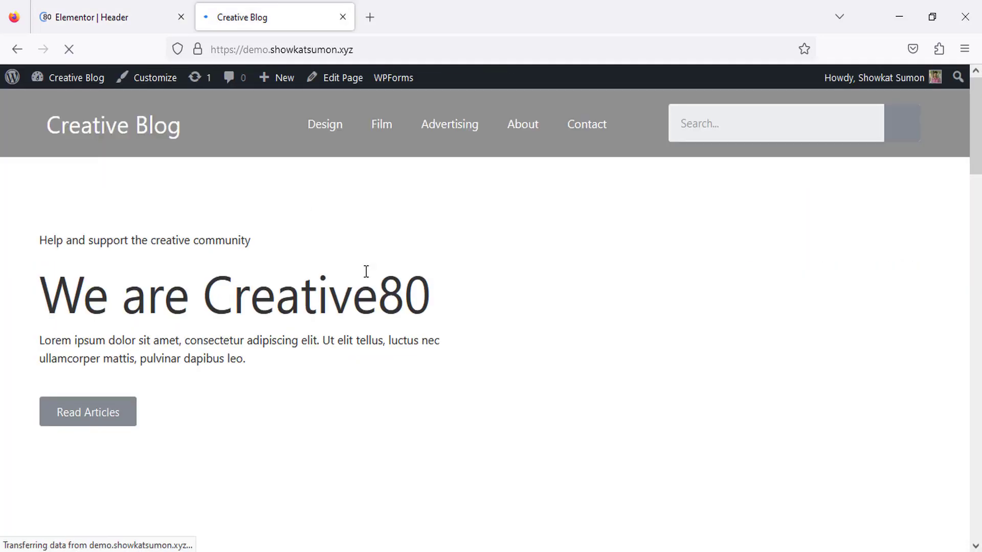
# Check the grey header on the live homepage and Advertising category page, then return to the header editor.
pyautogui.scroll(-10, 396, 184)
pyautogui.scroll(10, 397, 185)
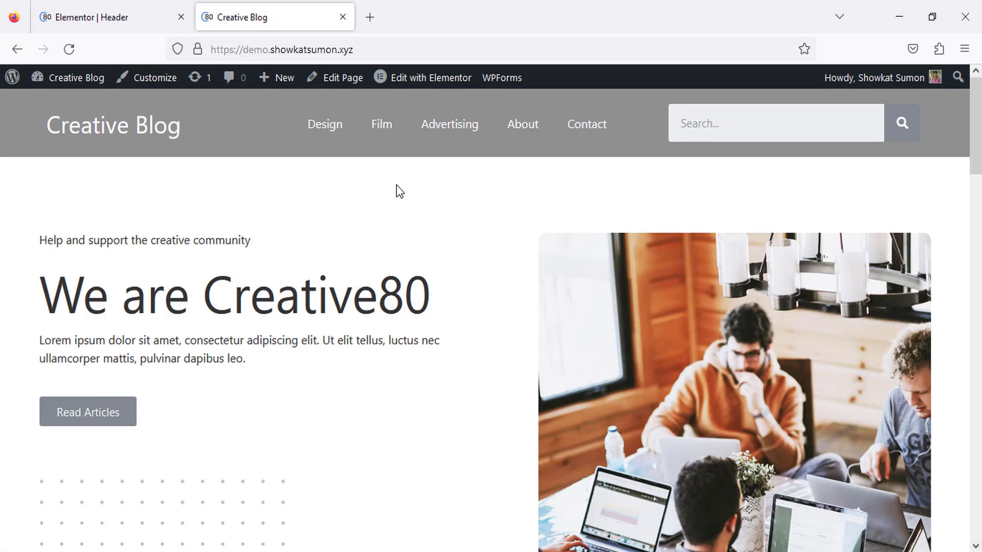
pyautogui.click(457, 131)
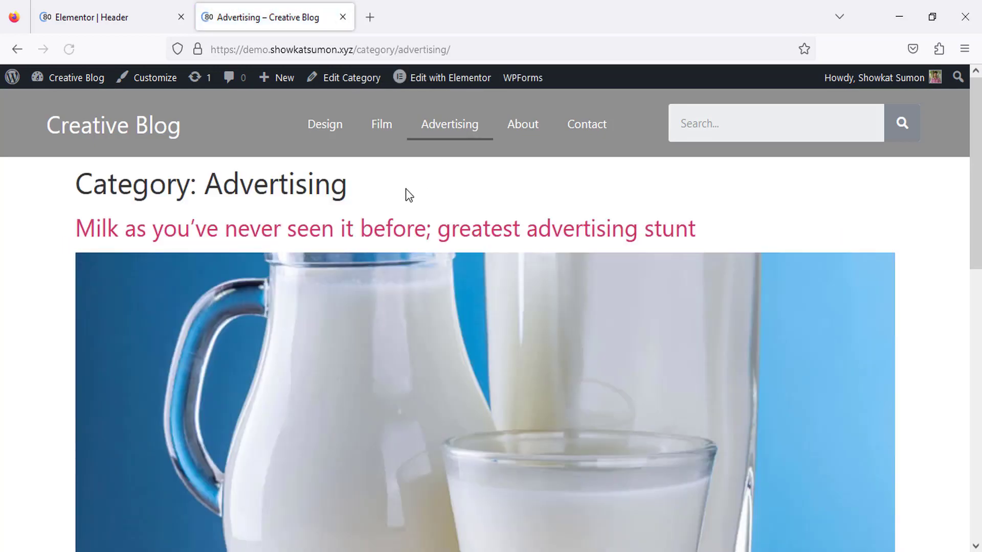
pyautogui.scroll(-10, 361, 248)
pyautogui.scroll(10, 355, 259)
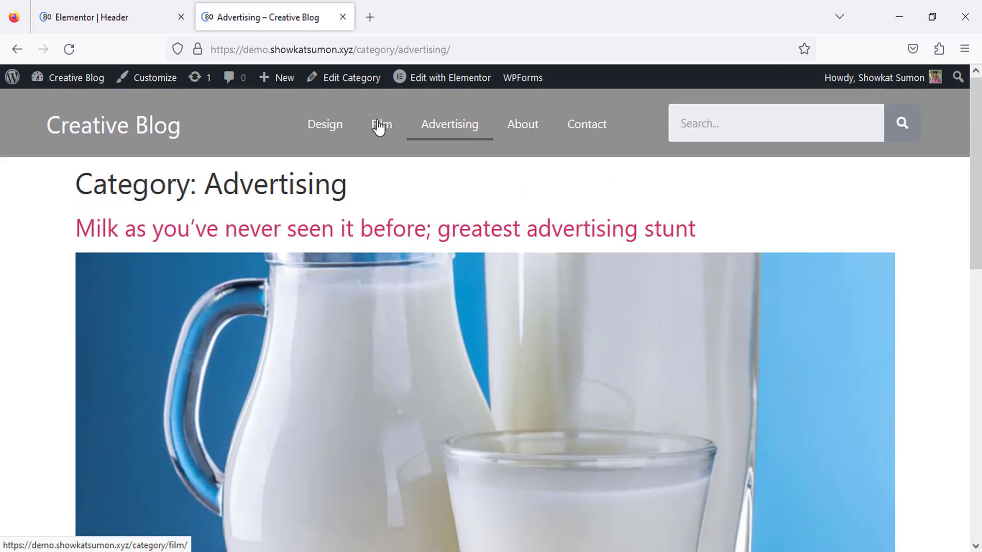
pyautogui.click(144, 10)
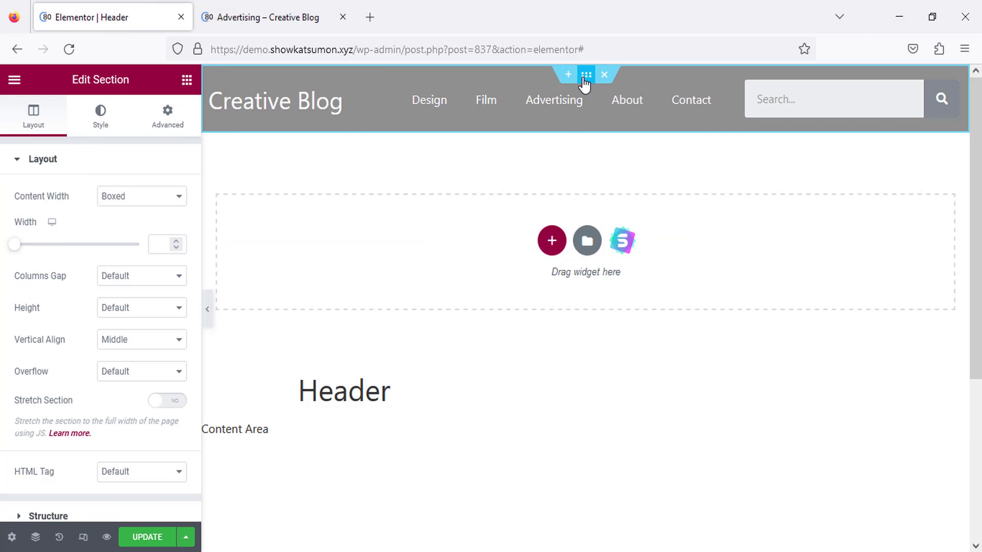
# Make the header section sticky at the top on all devices, update it, and return to the Advertising page.
pyautogui.click(168, 117)
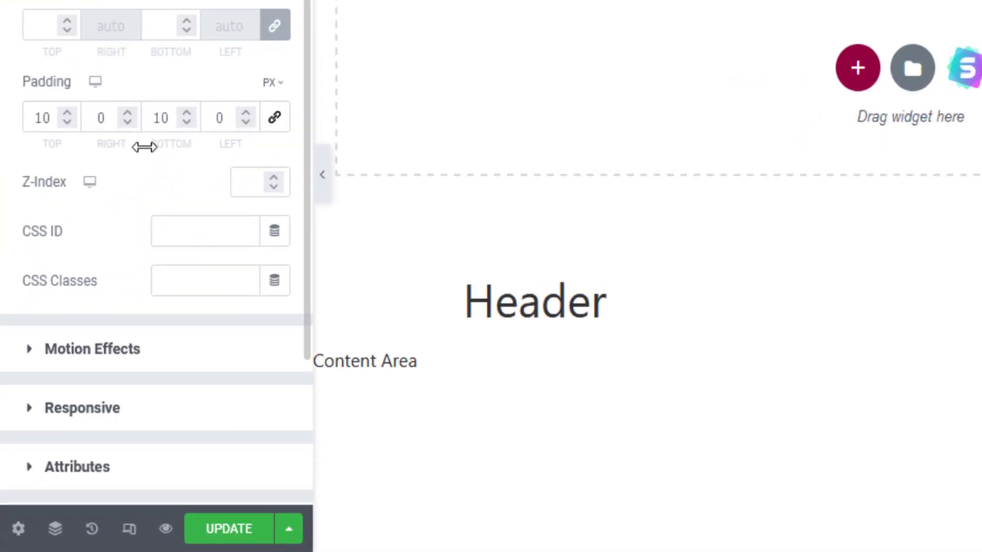
pyautogui.scroll(-3, 89, 260)
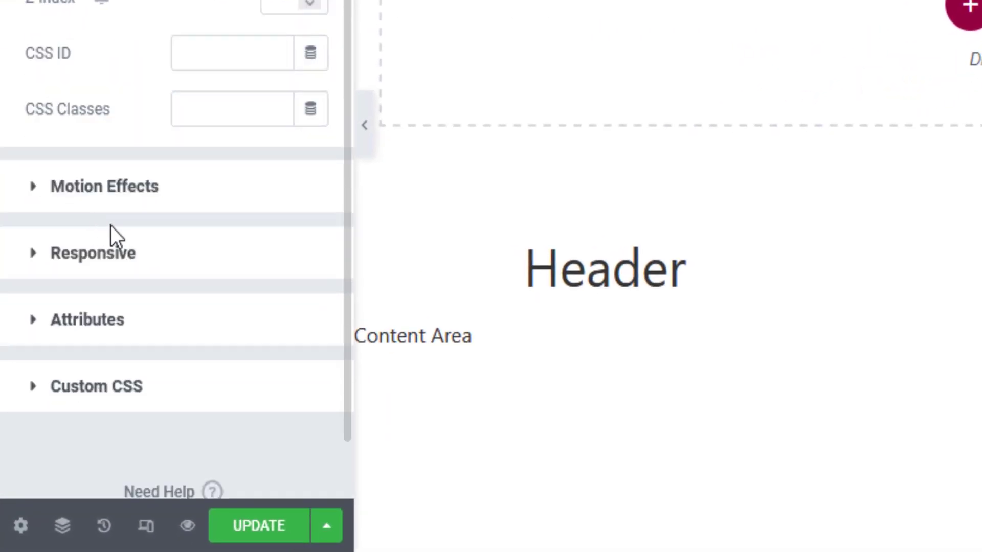
pyautogui.click(141, 202)
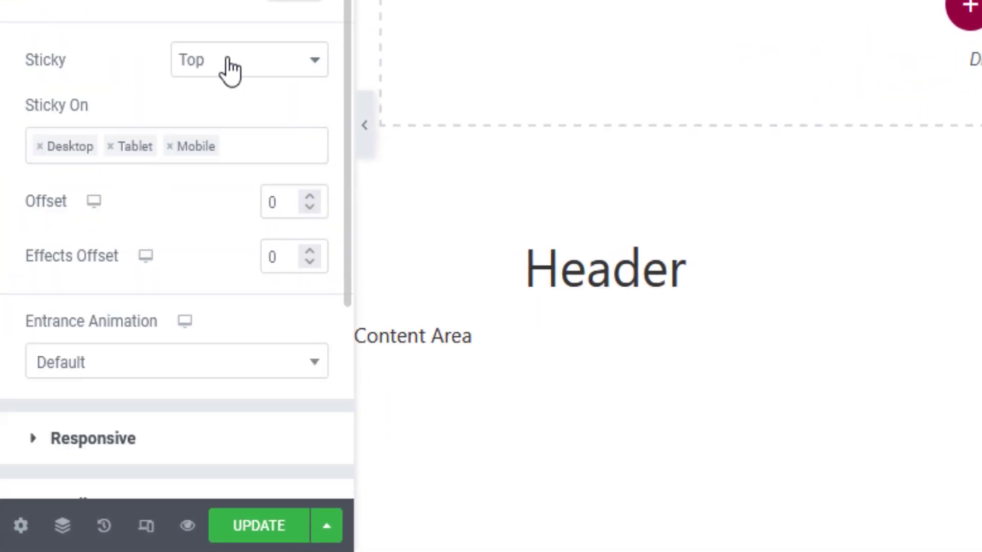
pyautogui.click(213, 61)
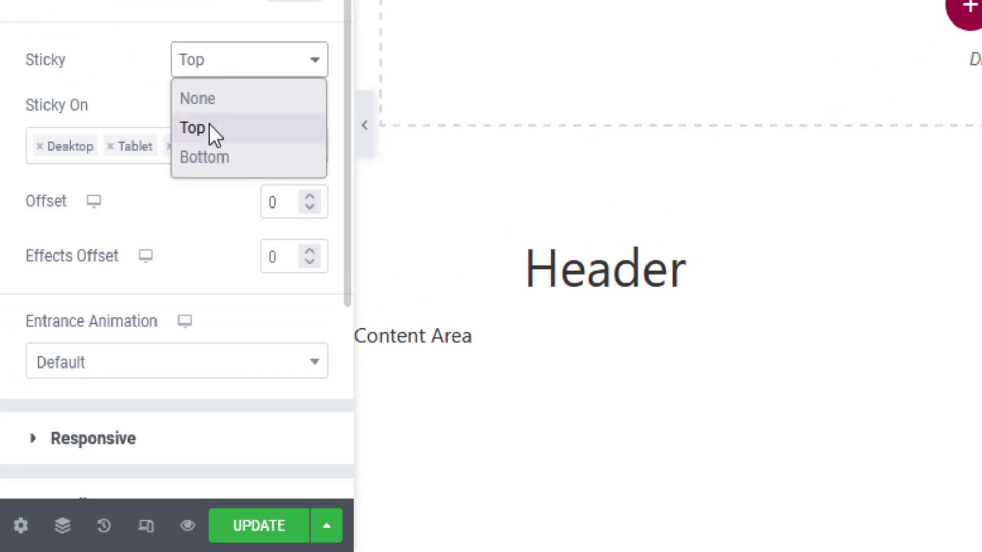
pyautogui.click(210, 125)
pyautogui.click(262, 531)
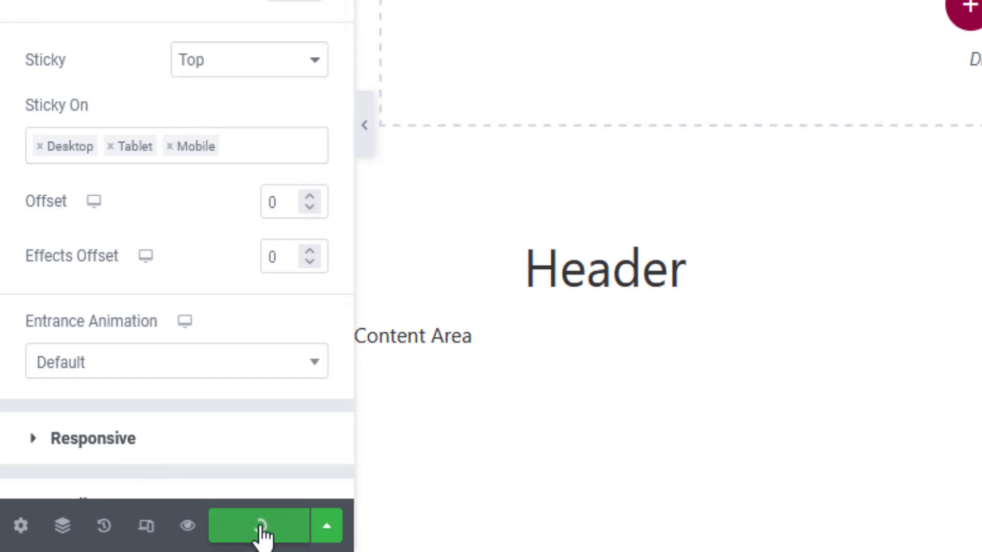
pyautogui.click(261, 11)
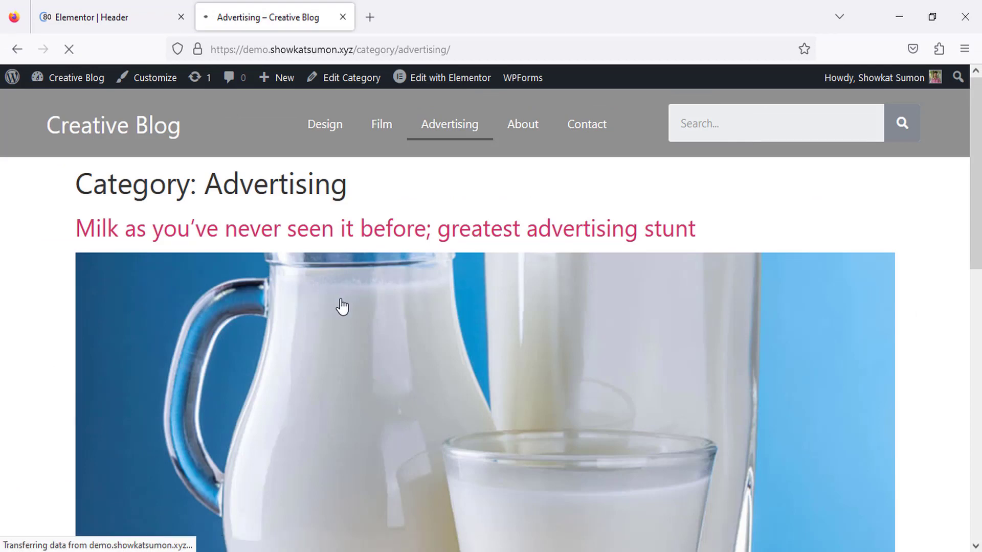
# Scroll the live Advertising page down and back up to confirm the grey header stays pinned.
pyautogui.scroll(-10, 376, 294)
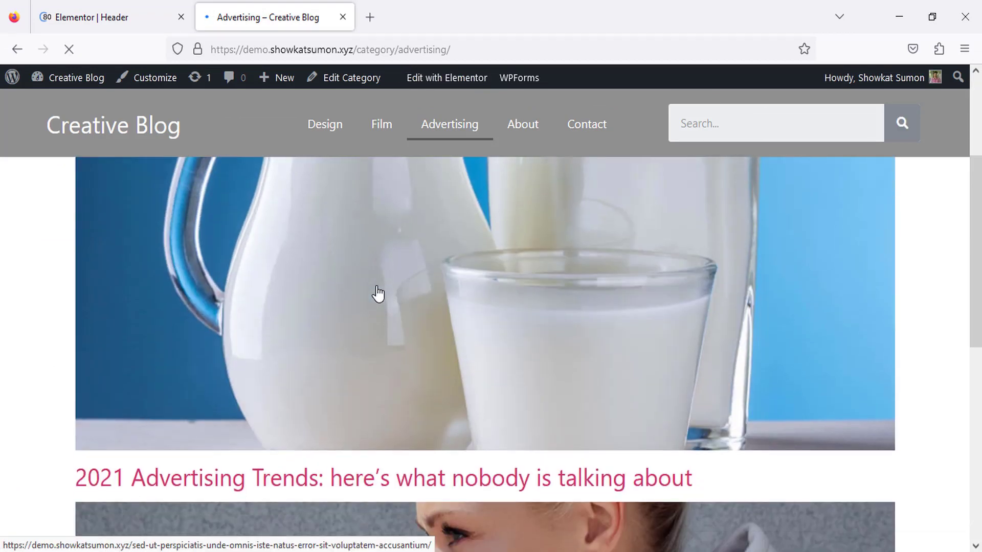
pyautogui.scroll(-1, 305, 248)
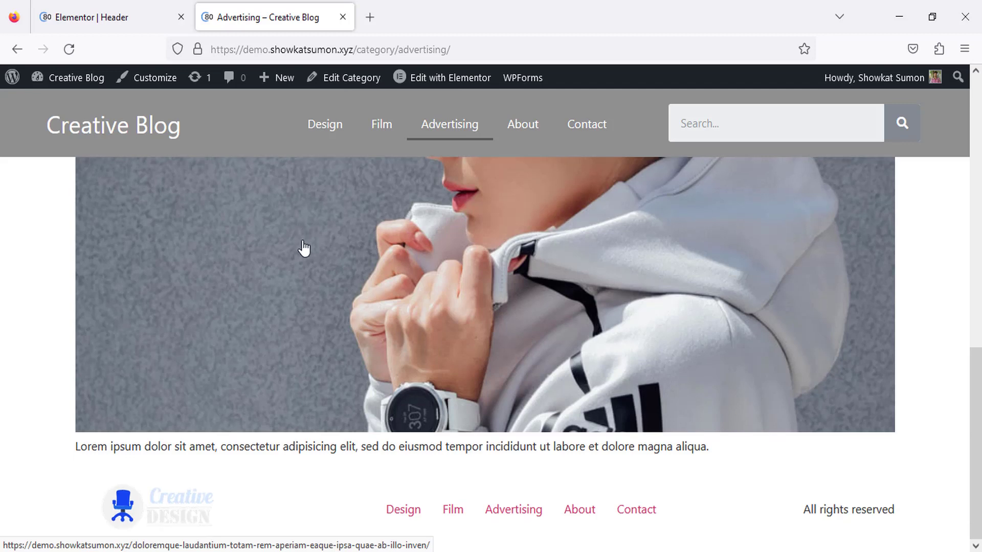
pyautogui.scroll(10, 305, 248)
pyautogui.hotkey('ctrl', 'Tab')
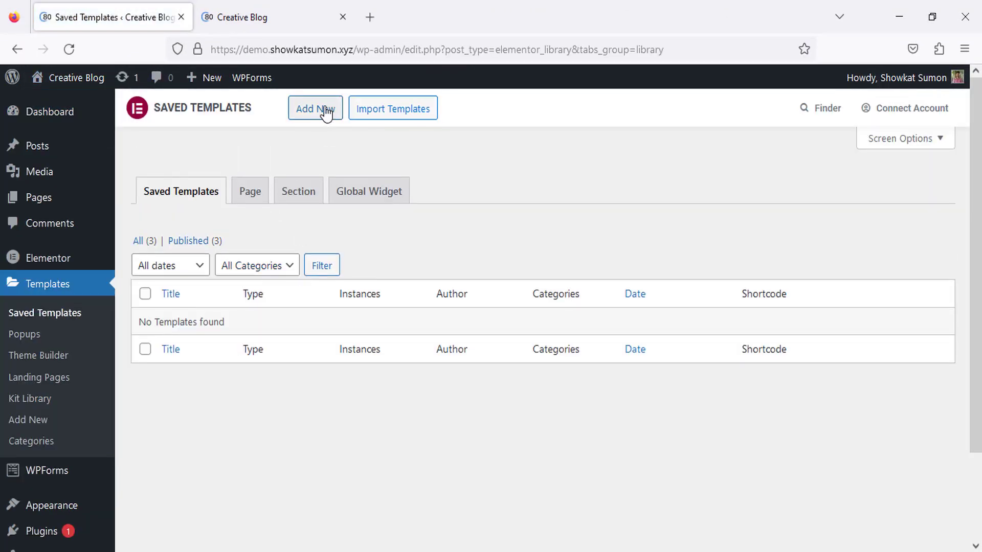
# Create a new template of type Footer named 'Footer'.
pyautogui.click(325, 110)
pyautogui.click(583, 309)
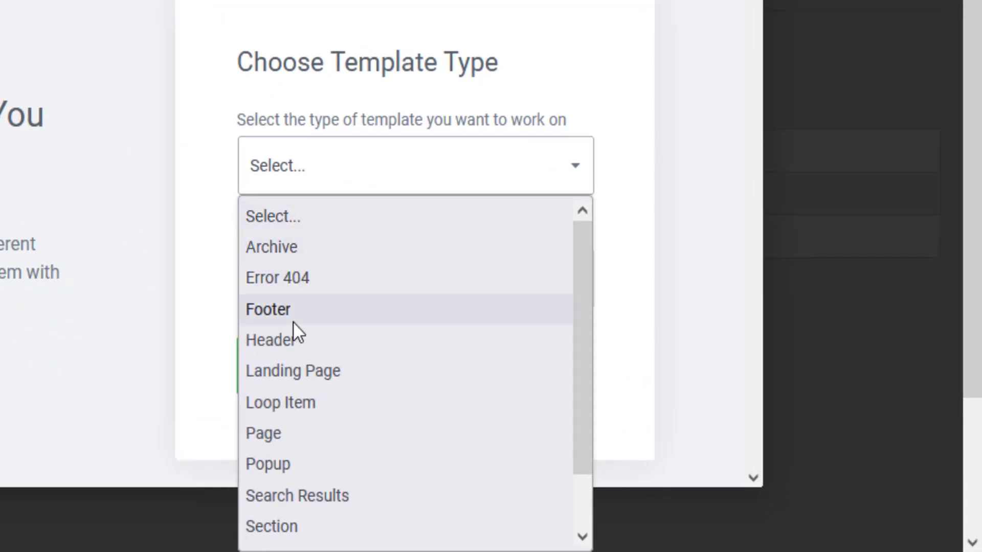
pyautogui.click(288, 308)
pyautogui.click(305, 287)
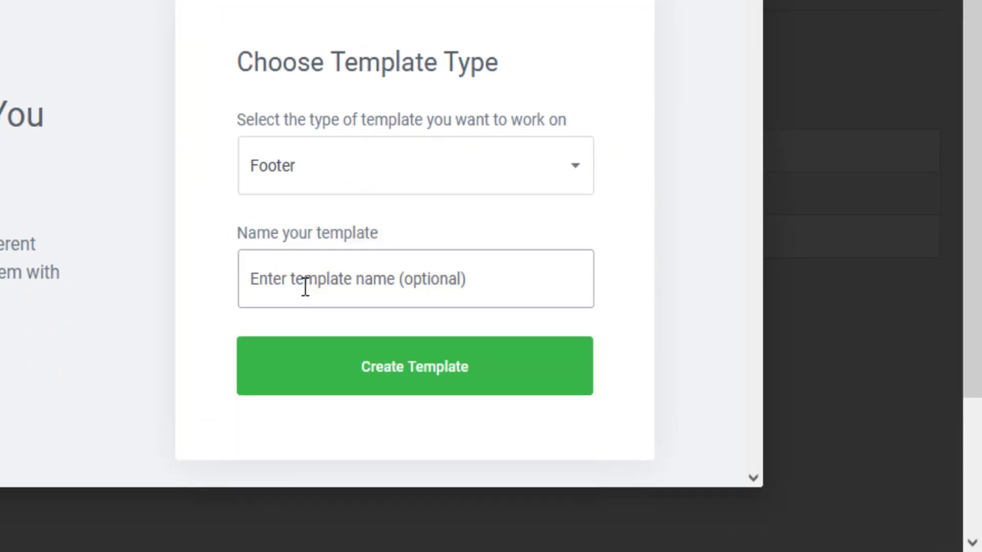
pyautogui.write('Footer')
pyautogui.click(414, 386)
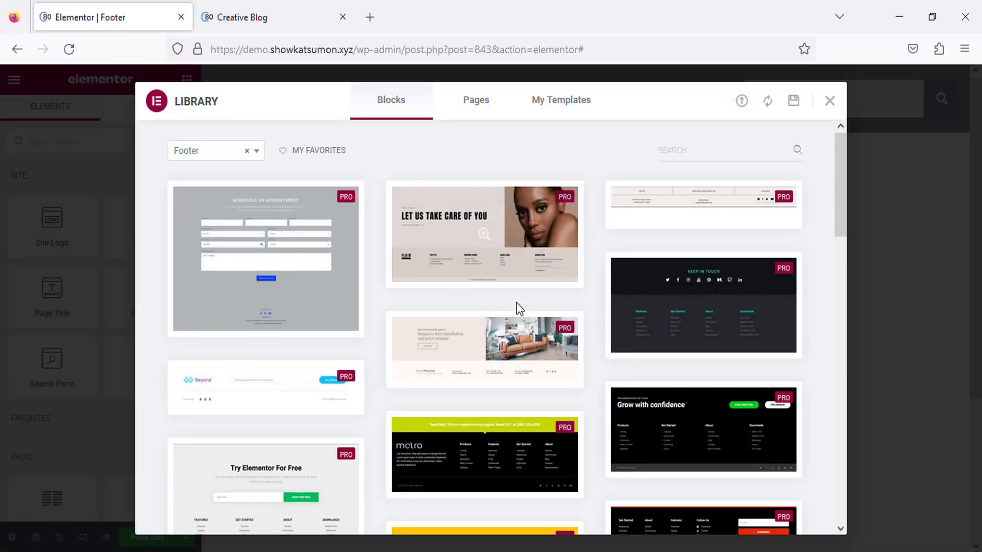
# Insert the dark metro footer block from Library Blocks and connect the template library.
pyautogui.scroll(-4, 514, 311)
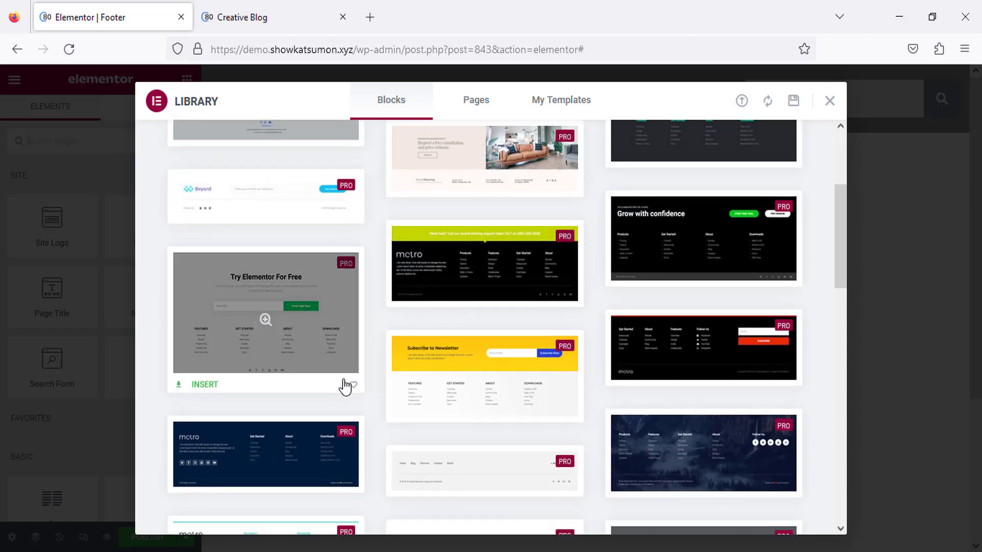
pyautogui.scroll(-3, 345, 387)
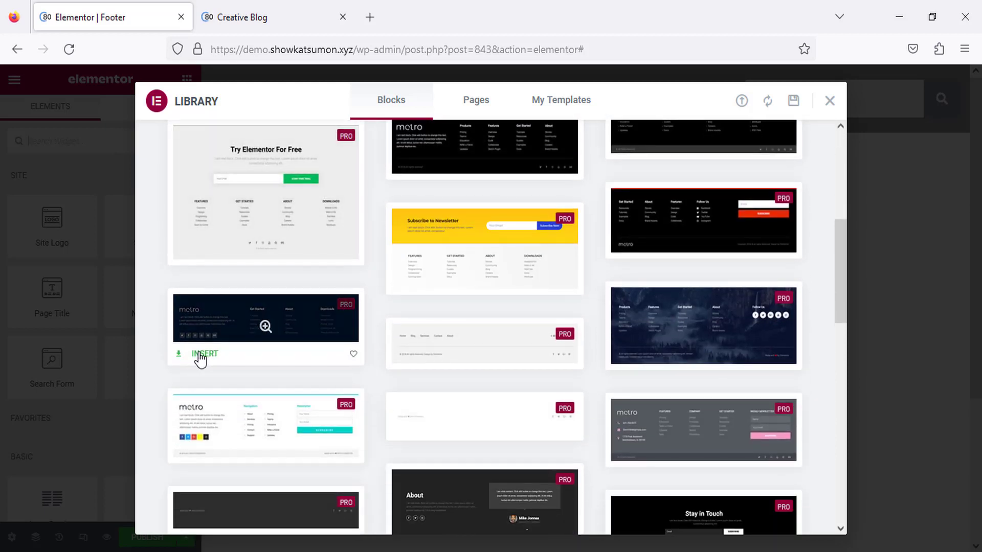
pyautogui.click(200, 355)
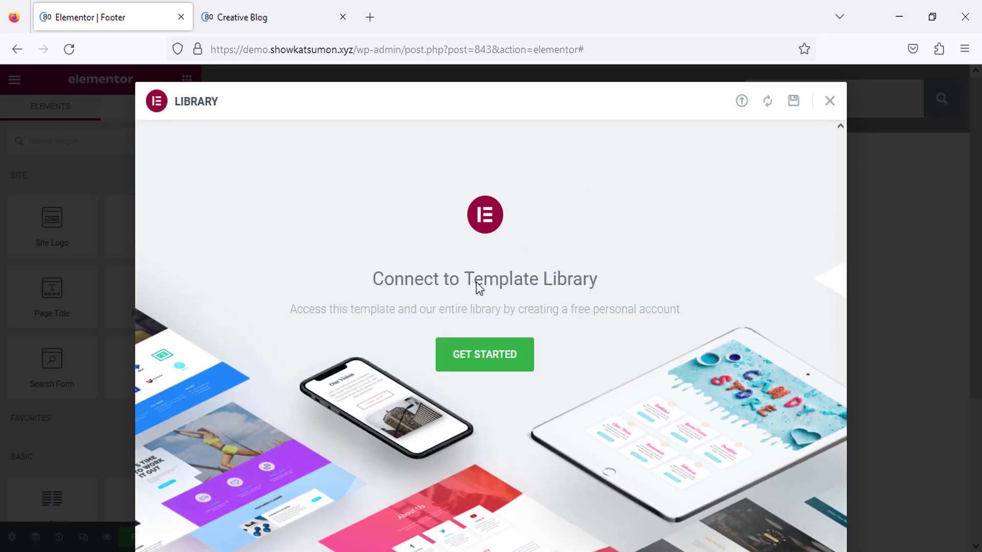
pyautogui.click(485, 364)
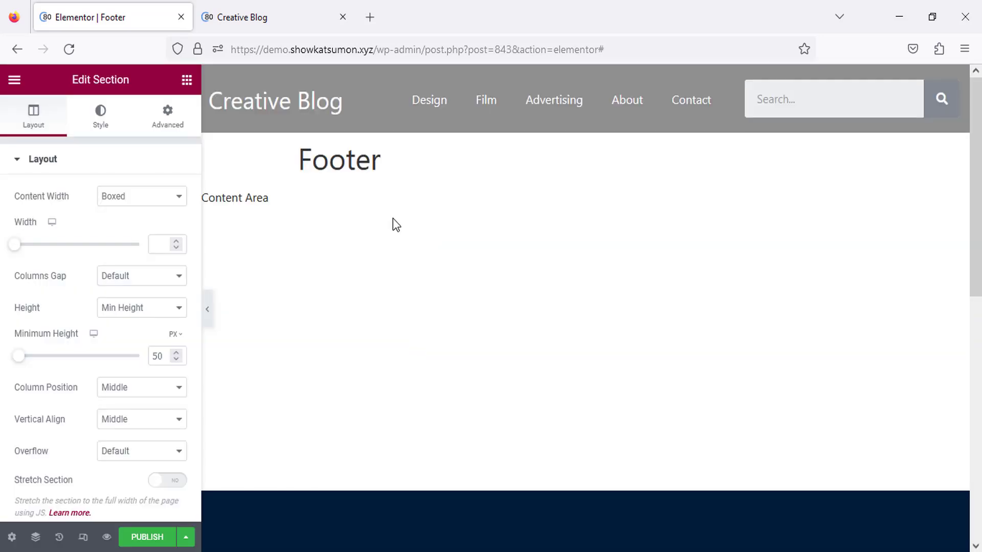
# Replace the footer's placeholder text block with 'Changed.'.
pyautogui.scroll(-3, 399, 278)
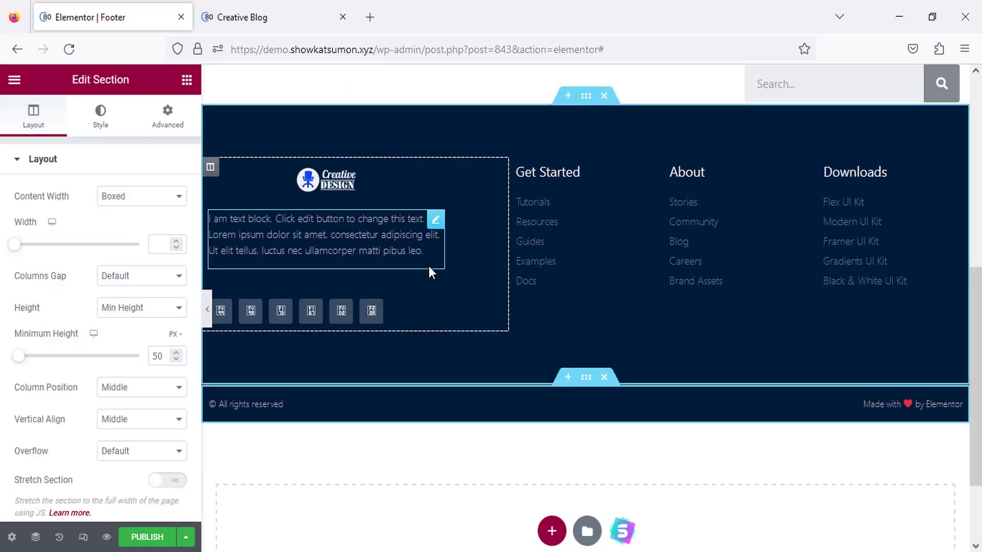
pyautogui.scroll(3, 429, 270)
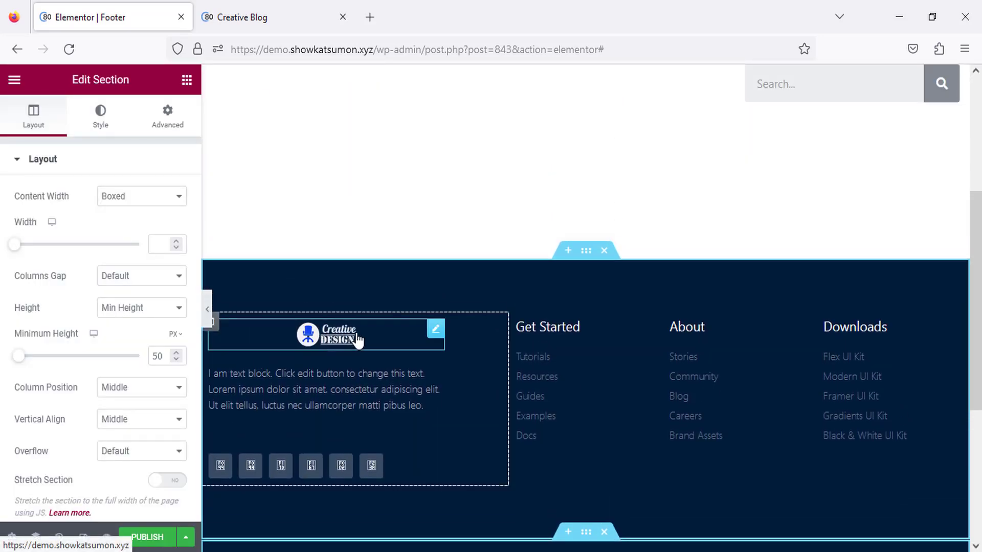
pyautogui.click(358, 340)
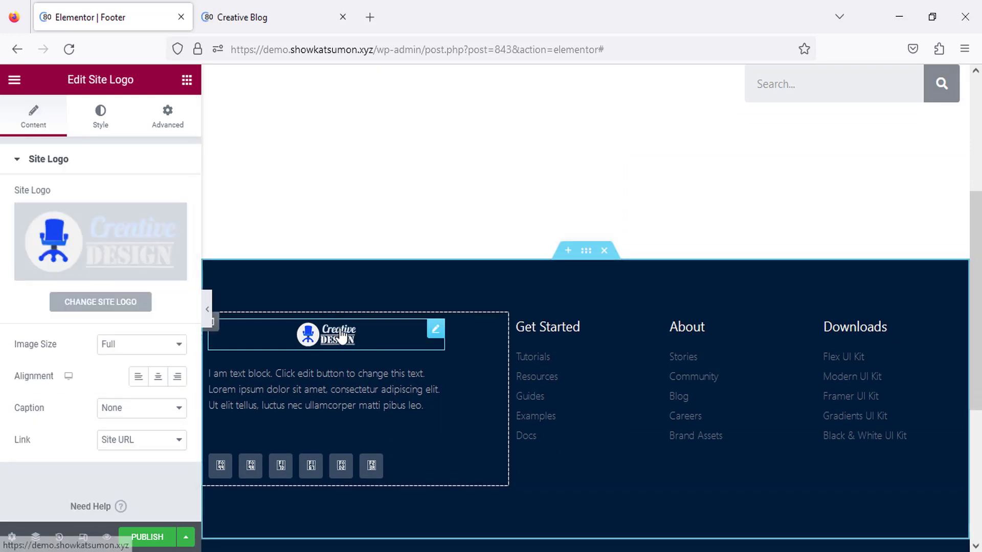
pyautogui.click(427, 410)
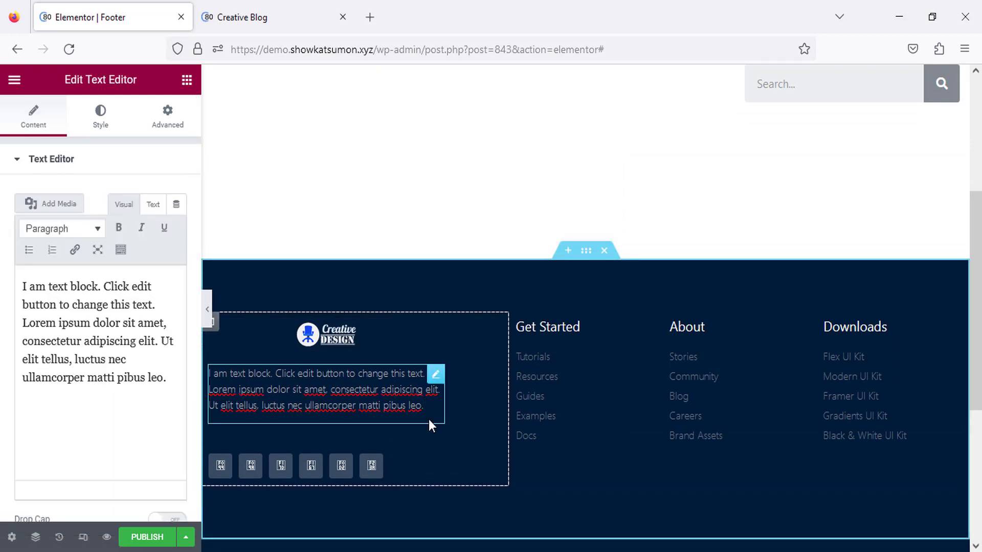
pyautogui.write('Changed.')
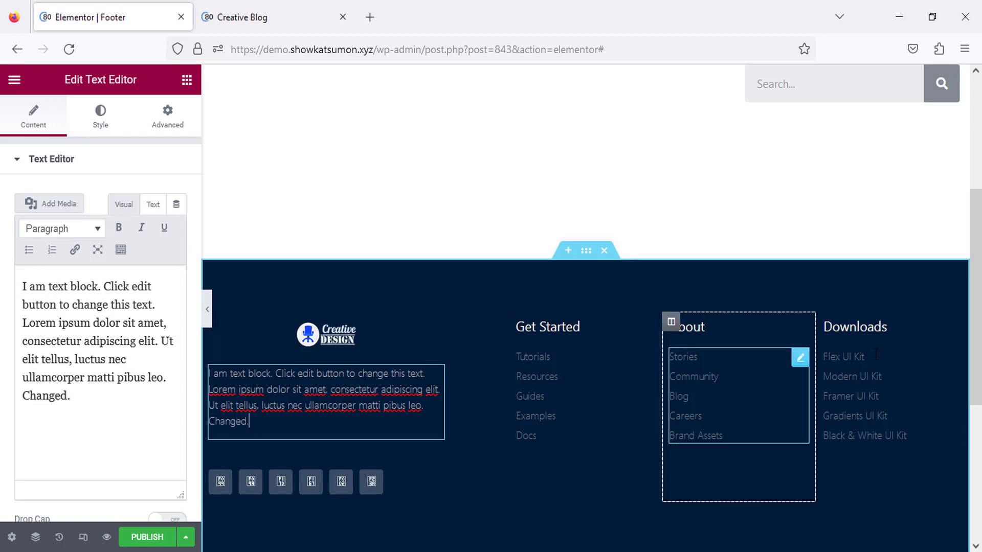
# Set the bottom bar to '© All rights reserved by Web Code.' and 'Made with ♥ by me.'.
pyautogui.scroll(-2, 532, 429)
pyautogui.scroll(-2, 265, 463)
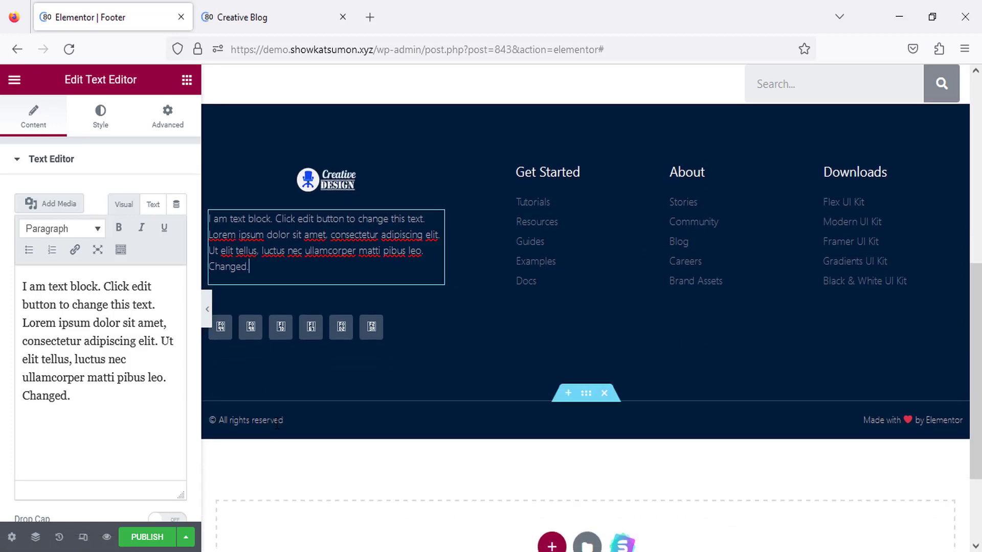
pyautogui.click(282, 428)
pyautogui.scroll(-1, 221, 452)
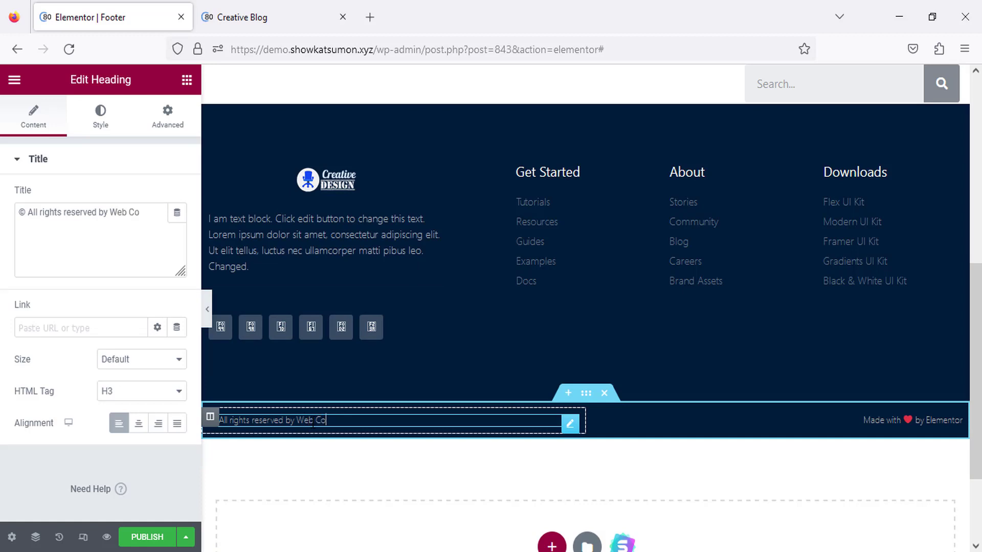
pyautogui.click(906, 418)
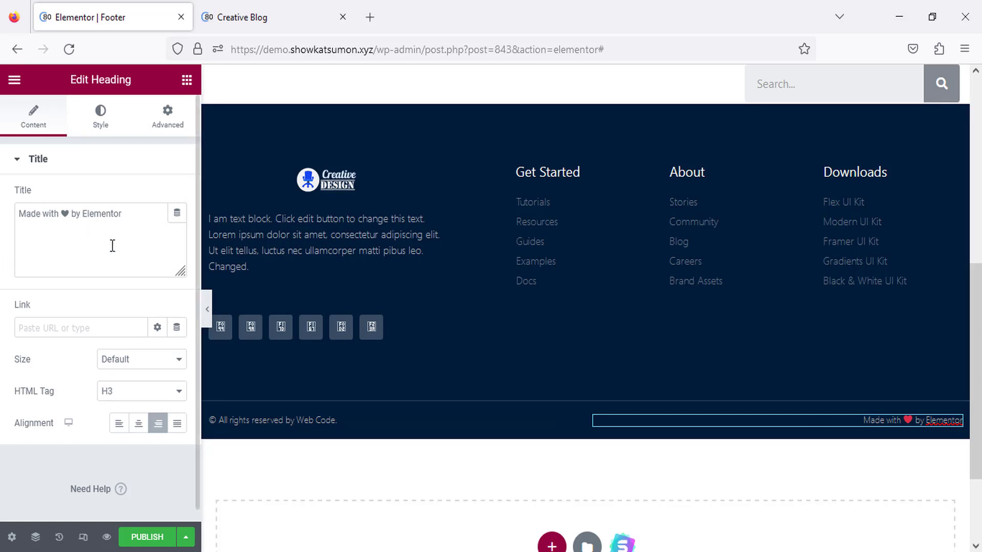
pyautogui.doubleClick(85, 213)
pyautogui.press('BackSpace')
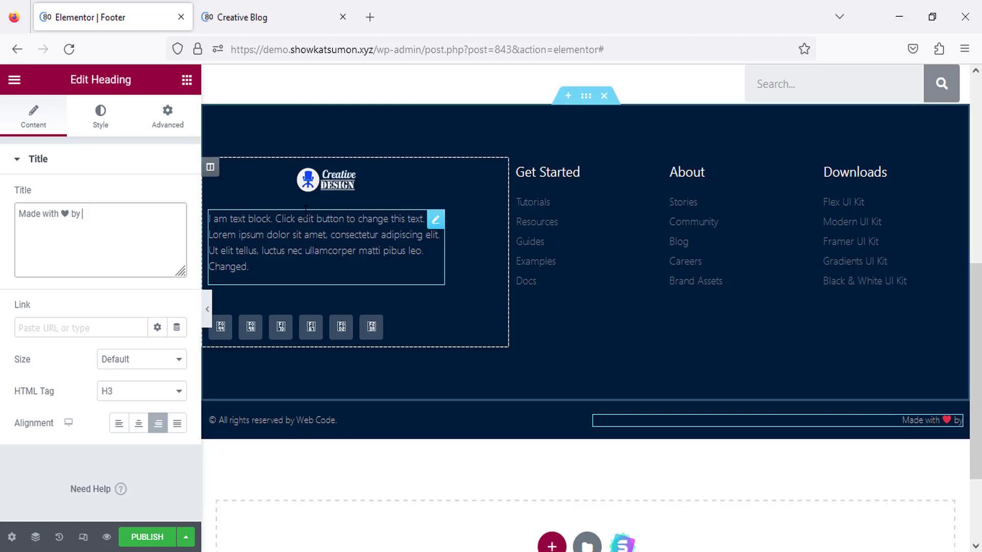
pyautogui.write('me.')
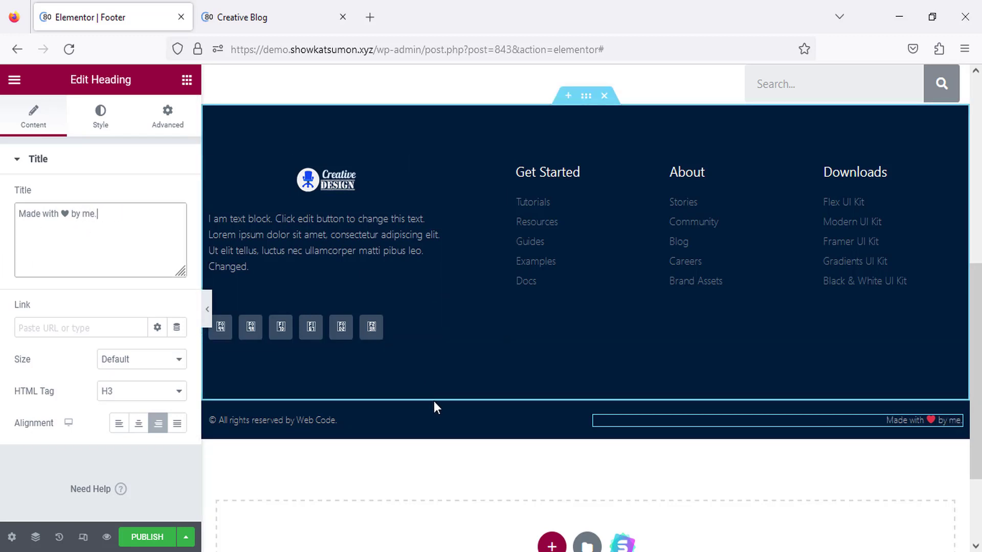
pyautogui.click(424, 461)
pyautogui.scroll(1, 359, 456)
pyautogui.scroll(4, 359, 456)
pyautogui.scroll(-4, 281, 355)
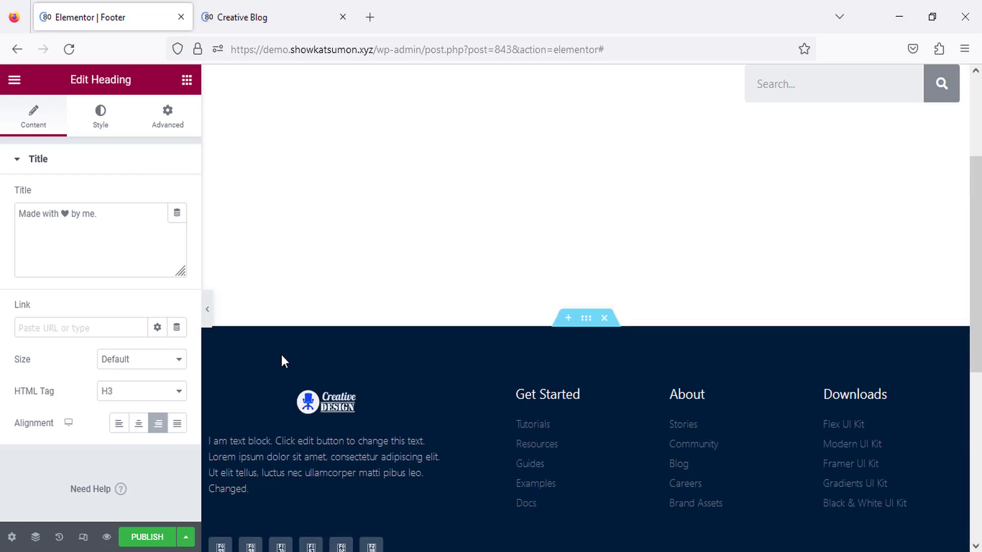
# Publish the footer template with an Include > Entire Site display condition.
pyautogui.click(154, 537)
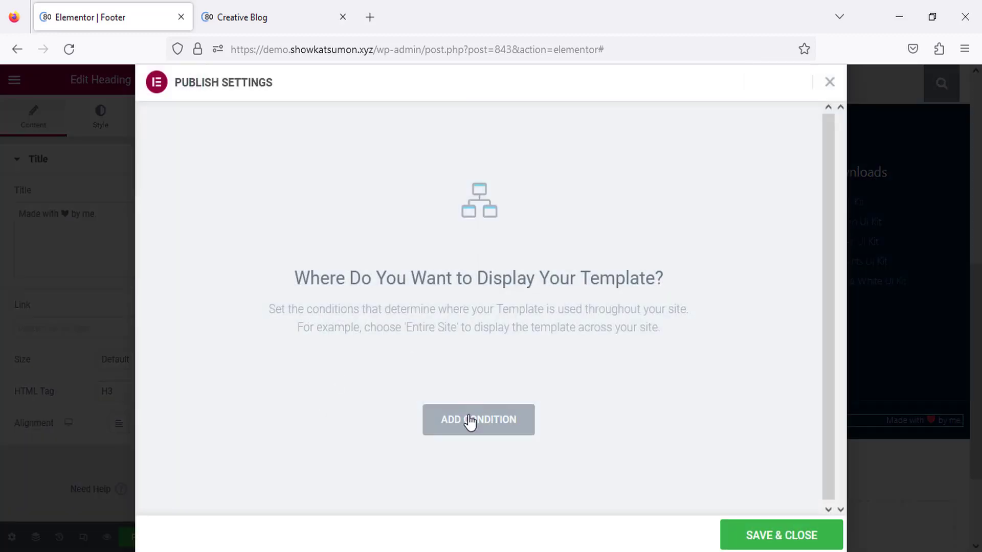
pyautogui.click(476, 428)
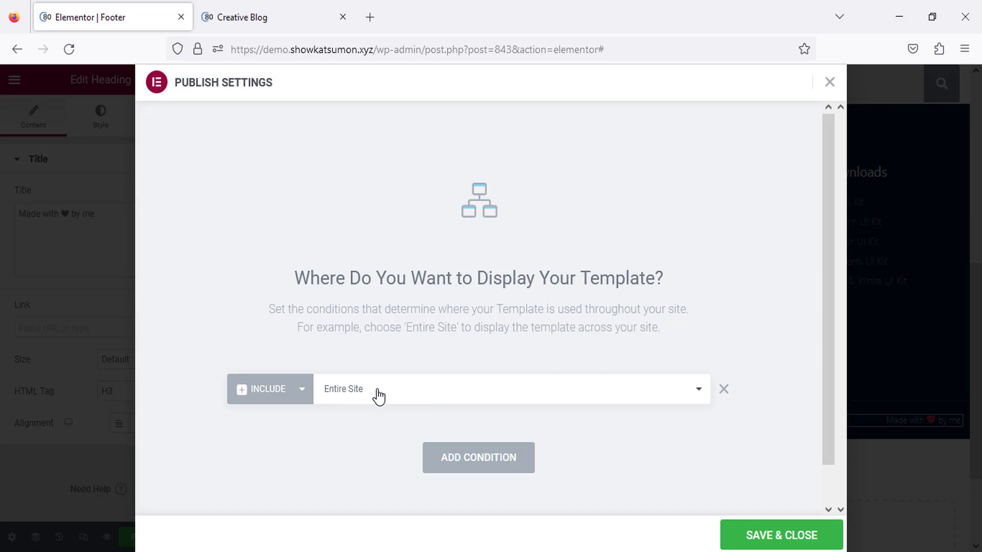
pyautogui.scroll(-1, 377, 397)
pyautogui.click(792, 539)
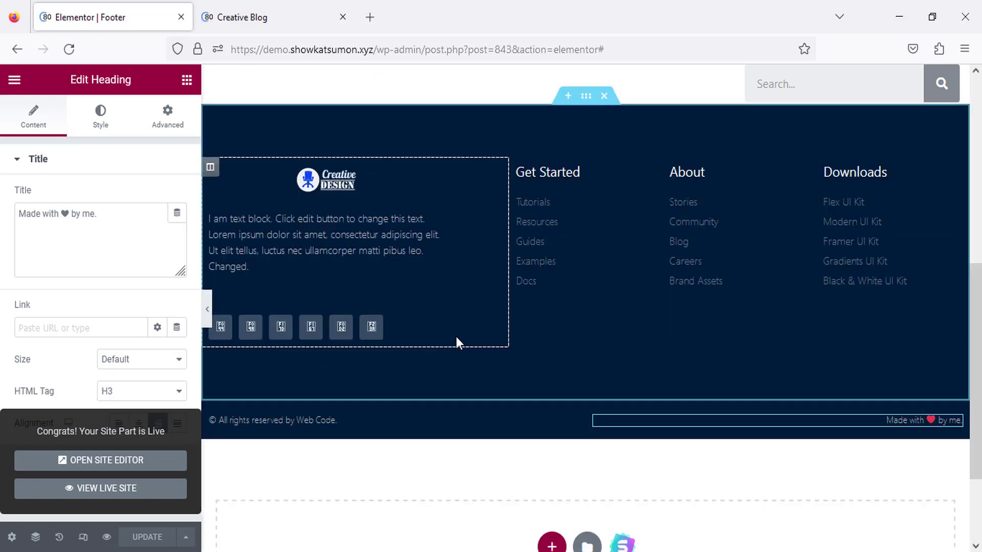
# Delete the large upper footer section and add a single-column section in its place.
pyautogui.scroll(-7, 452, 337)
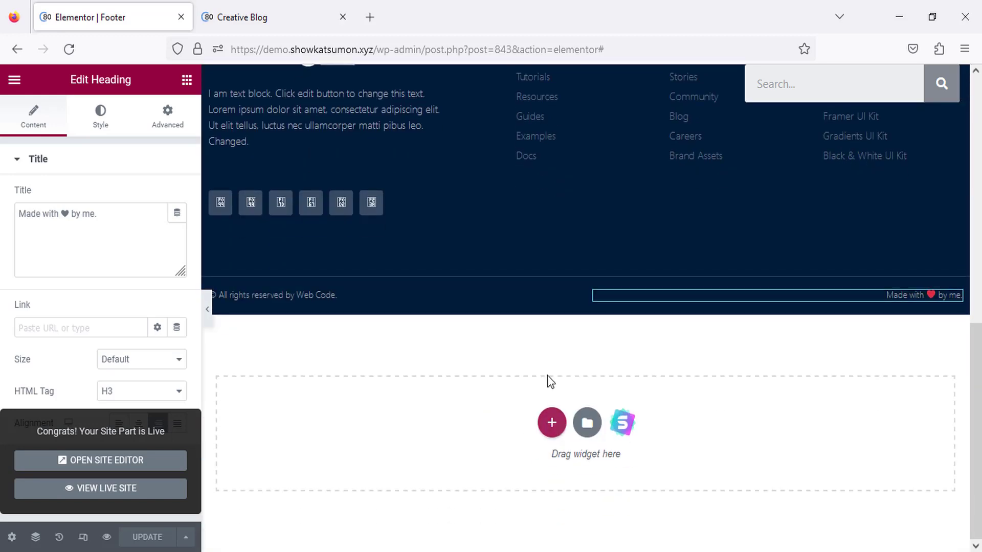
pyautogui.scroll(3, 547, 375)
pyautogui.scroll(1, 531, 301)
pyautogui.click(606, 203)
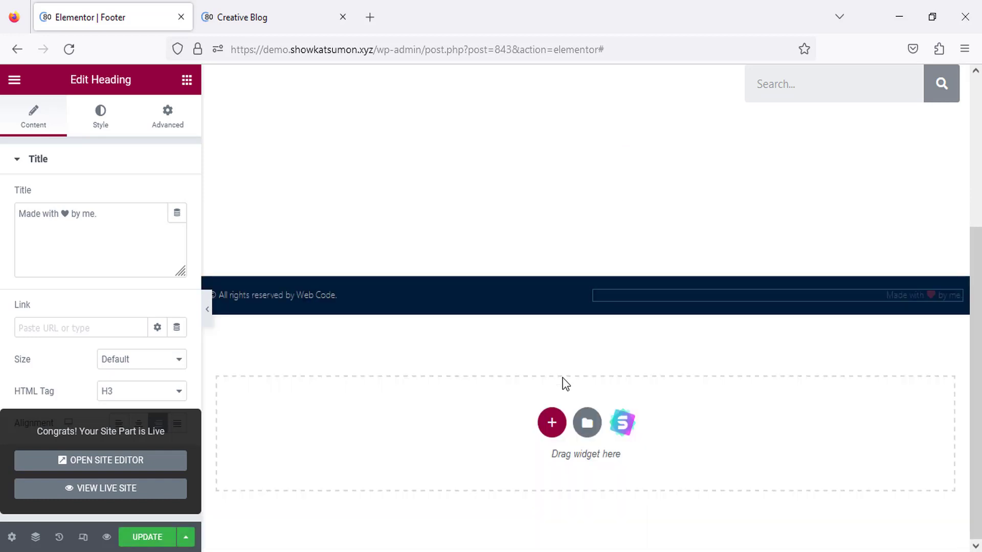
pyautogui.click(549, 421)
pyautogui.scroll(-2, 443, 482)
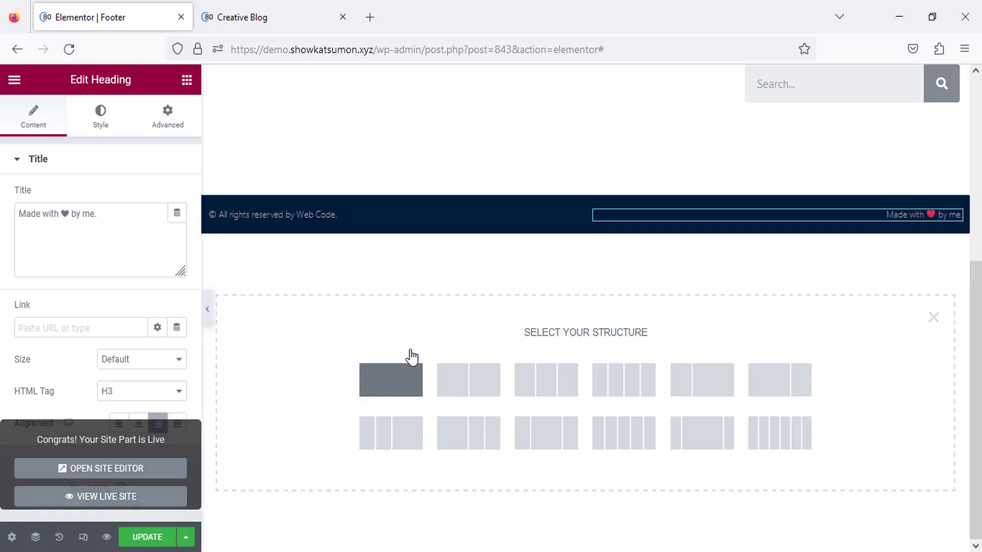
pyautogui.click(411, 363)
pyautogui.hotkey('ctrl', 'Tab')
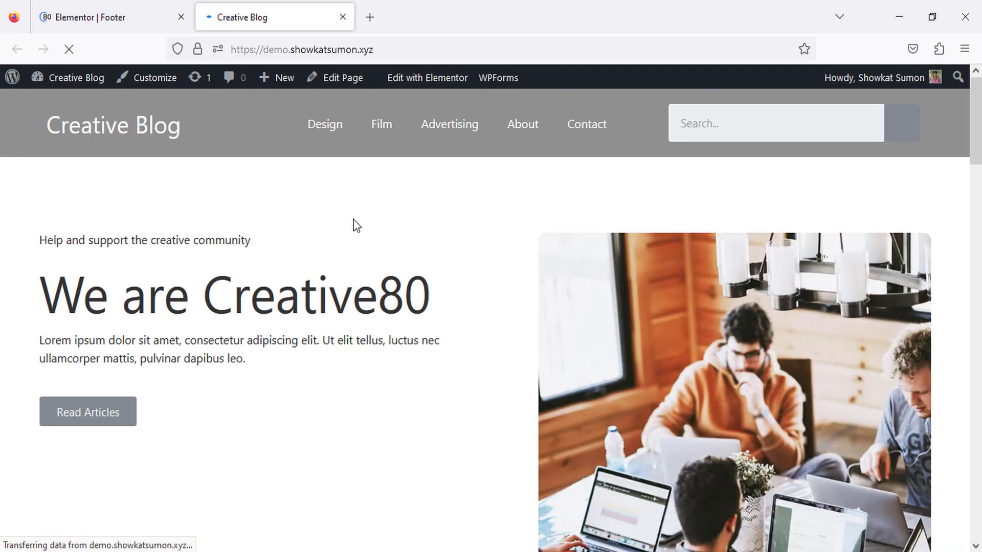
# Check the new dark footer on the live home page and the Advertising category page.
pyautogui.scroll(-20, 357, 224)
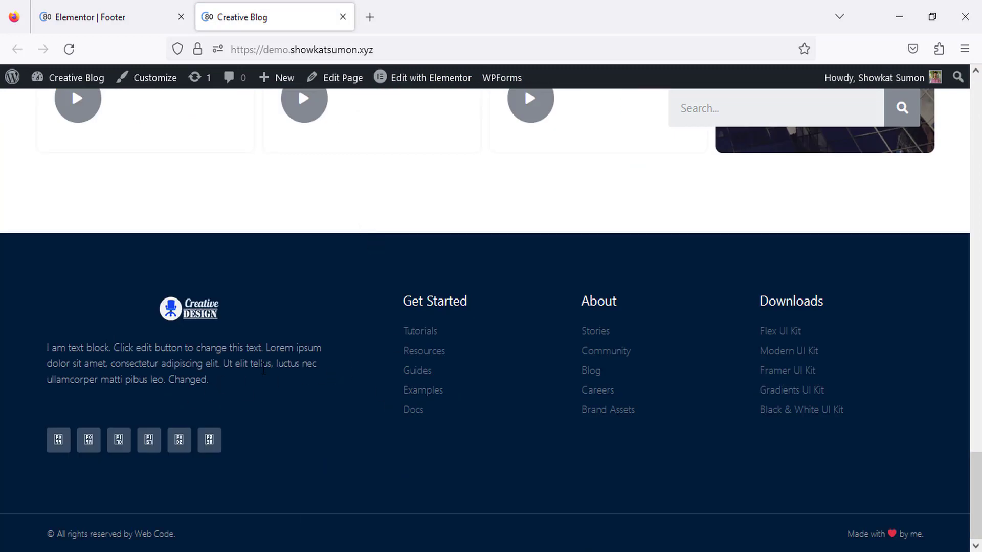
pyautogui.scroll(20, 266, 366)
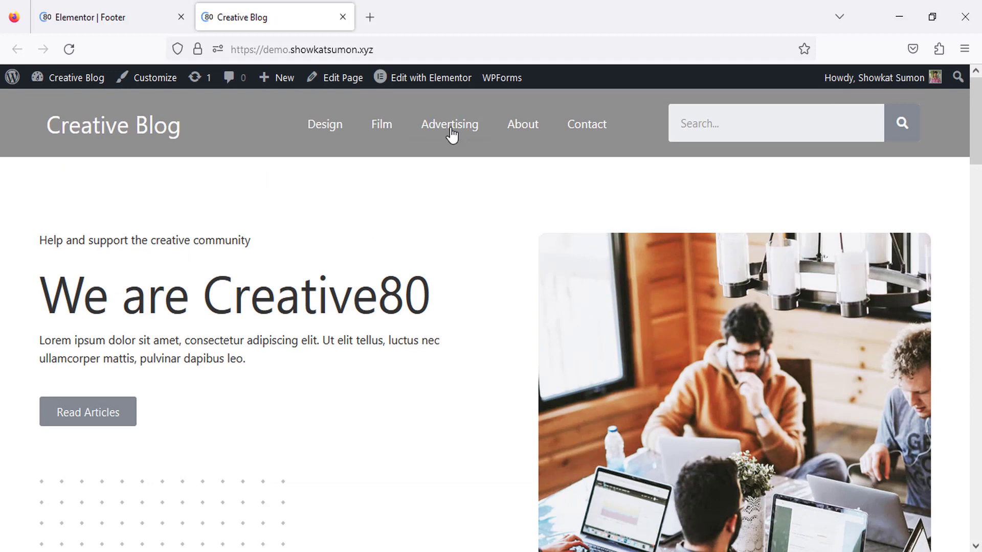
pyautogui.click(451, 134)
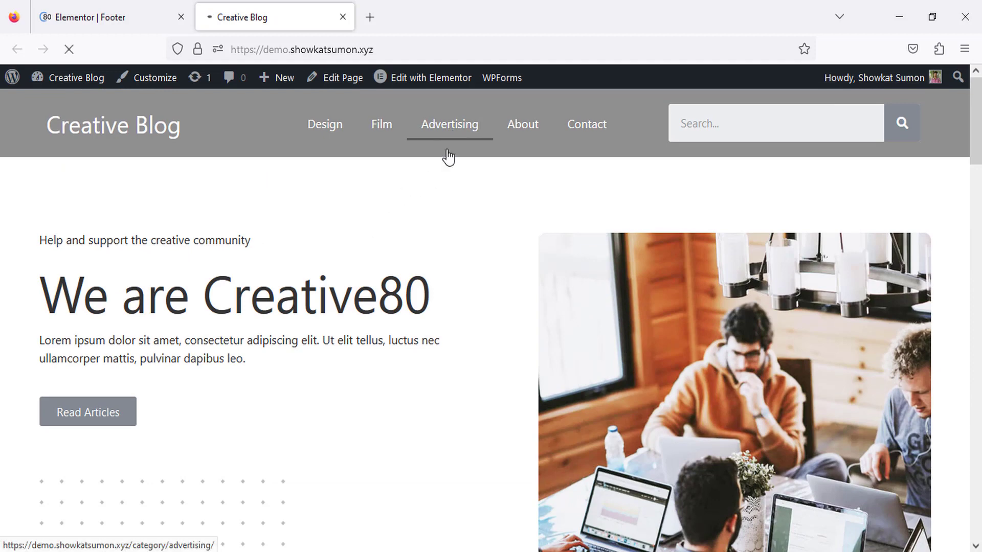
pyautogui.scroll(-10, 302, 335)
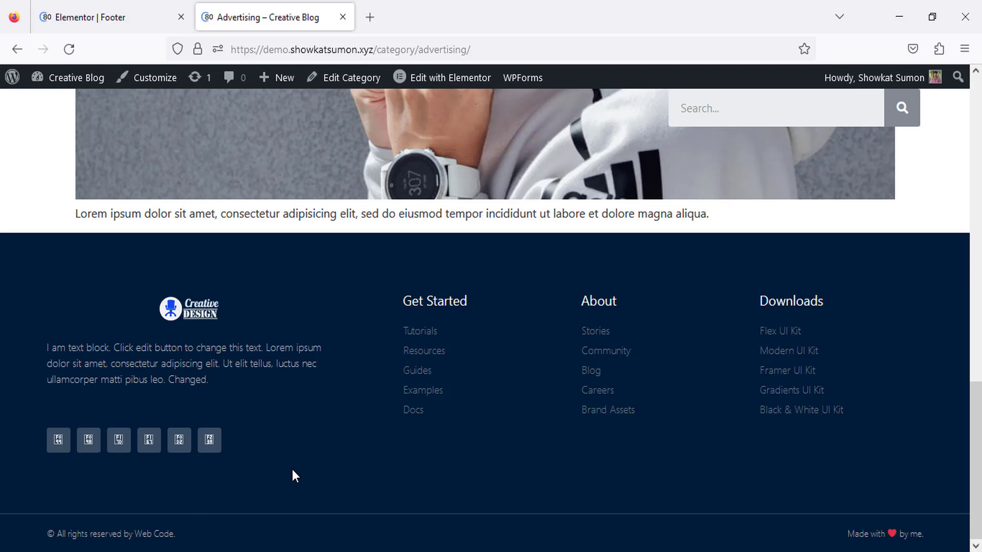
pyautogui.scroll(10, 292, 473)
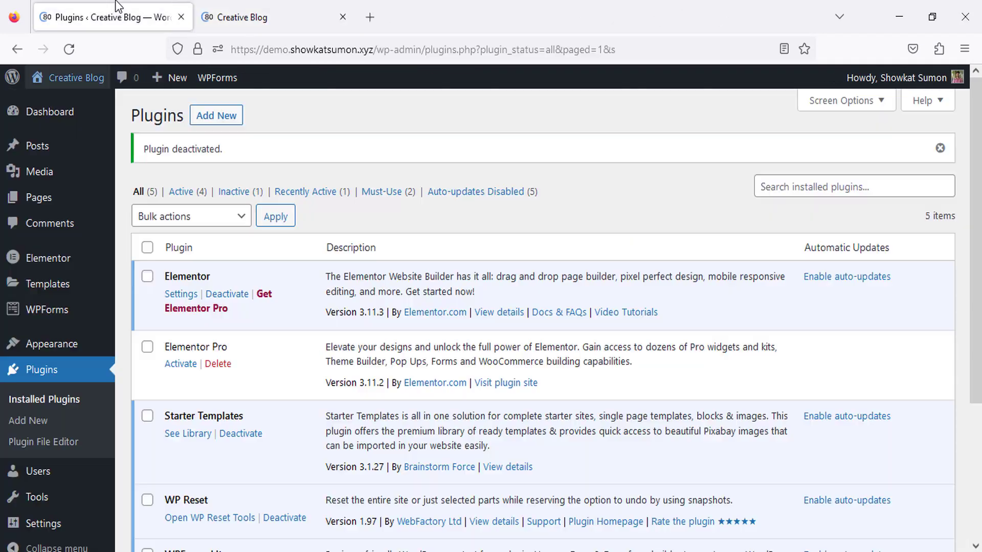
# Search plugins for 'Elementor header footer', then install and activate Elementor Header & Footer Builder.
pyautogui.click(215, 118)
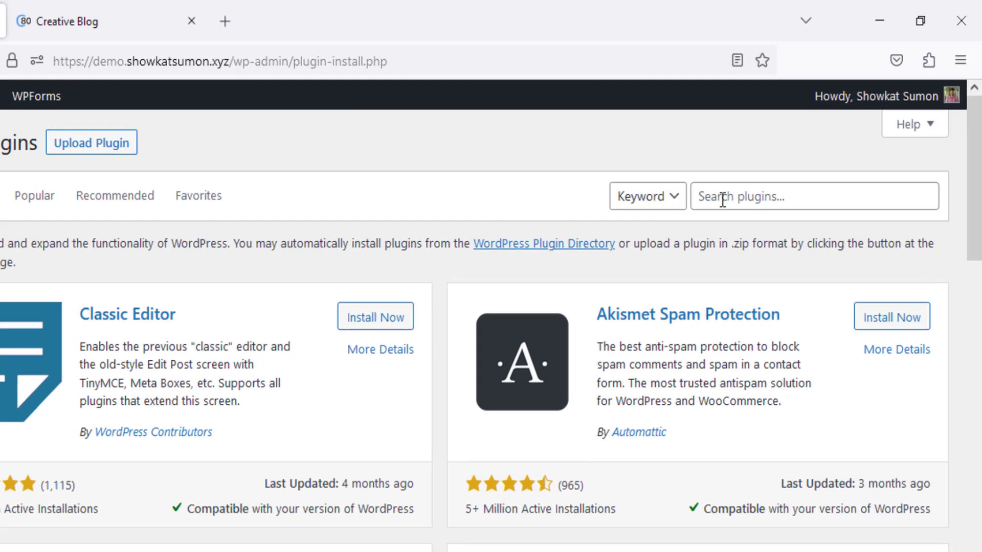
pyautogui.click(777, 158)
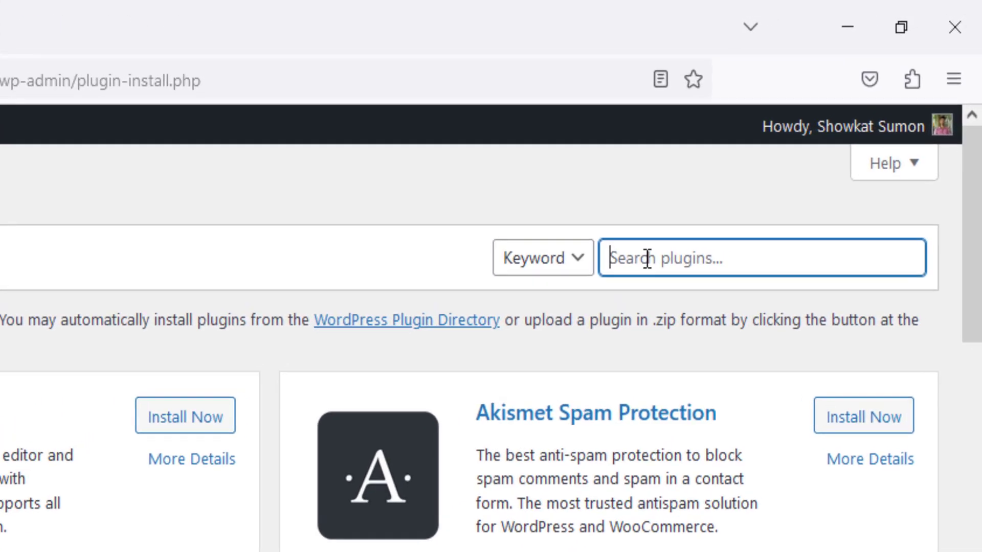
pyautogui.write('Elemento')
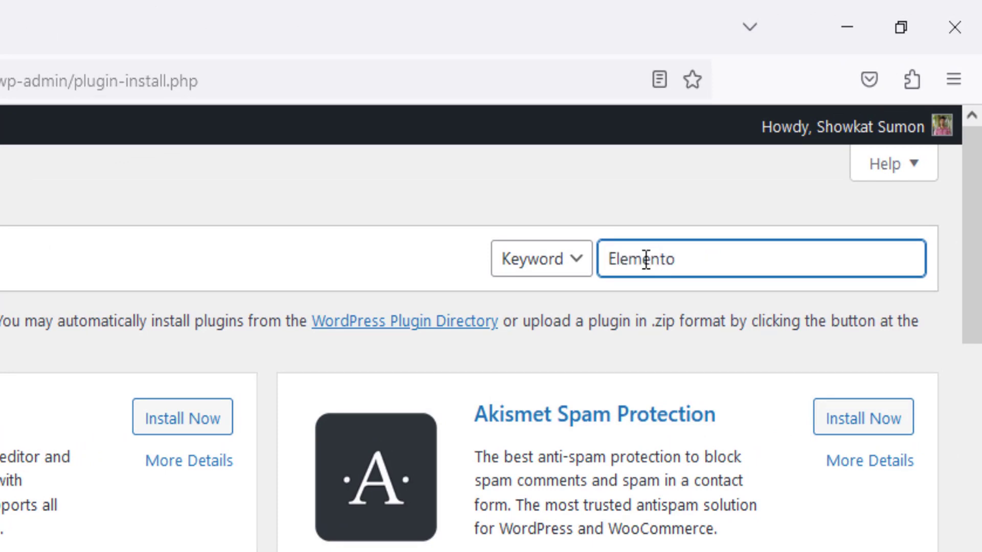
pyautogui.write('r header footer')
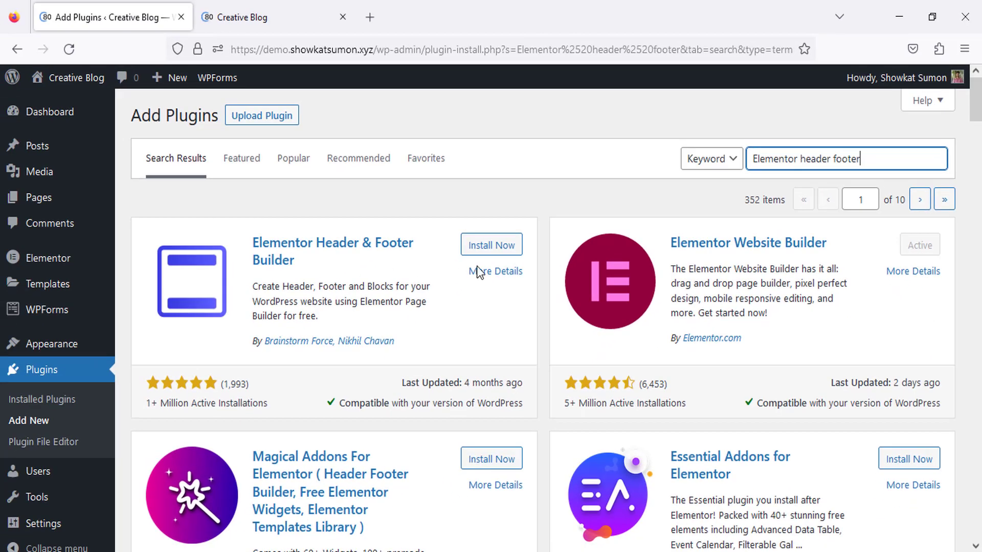
pyautogui.click(475, 251)
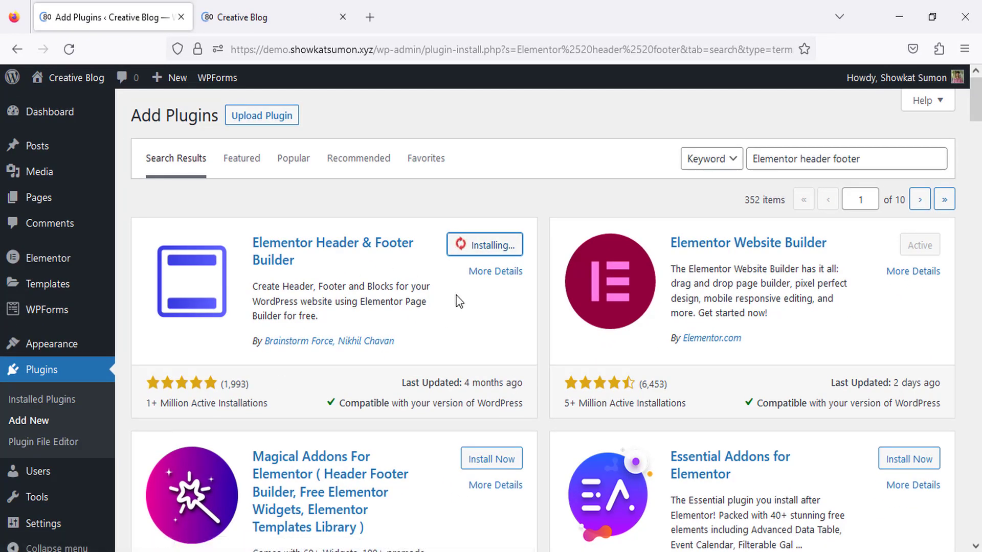
pyautogui.click(507, 248)
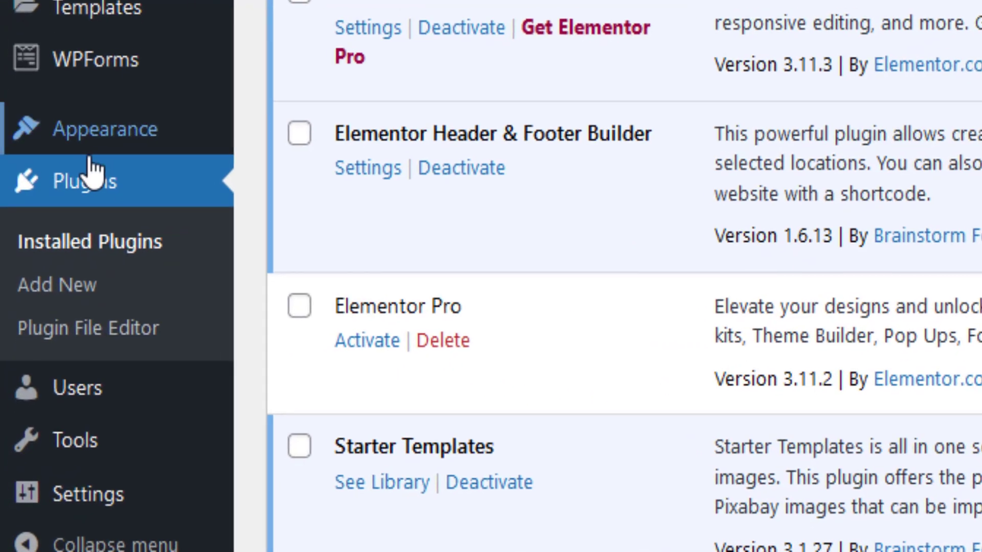
pyautogui.moveTo(43, 356)
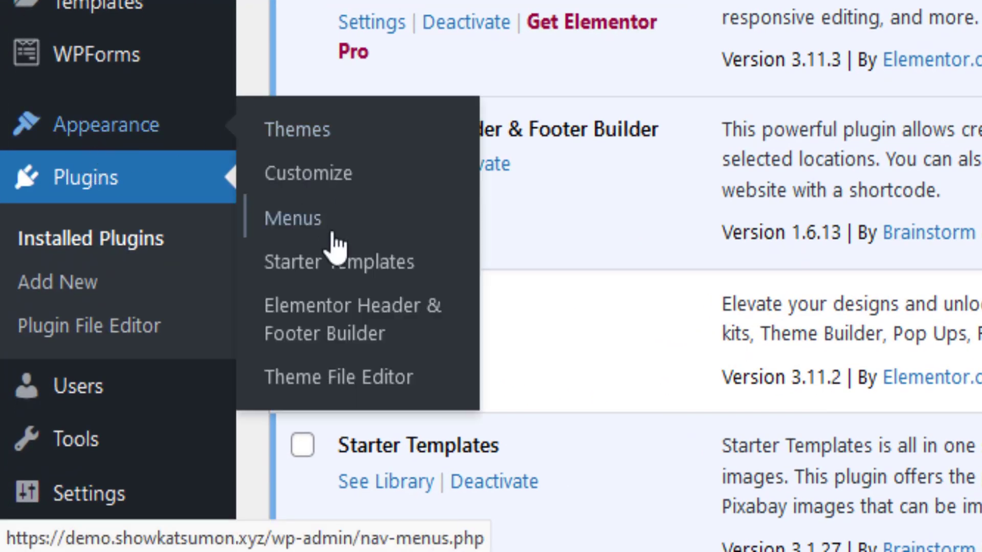
# Start a new Header & Footer Builder template titled 'Heade' with type Header.
pyautogui.click(329, 333)
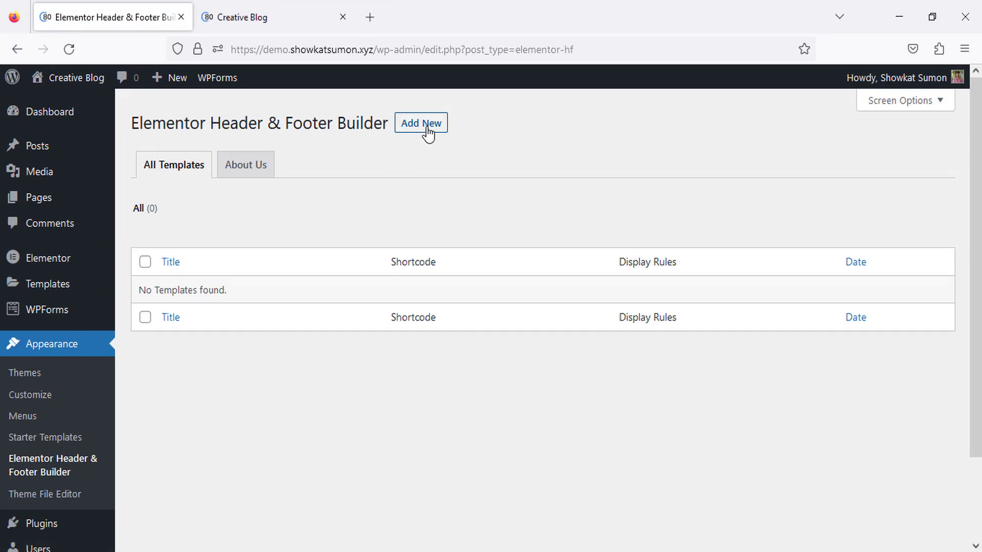
pyautogui.click(428, 132)
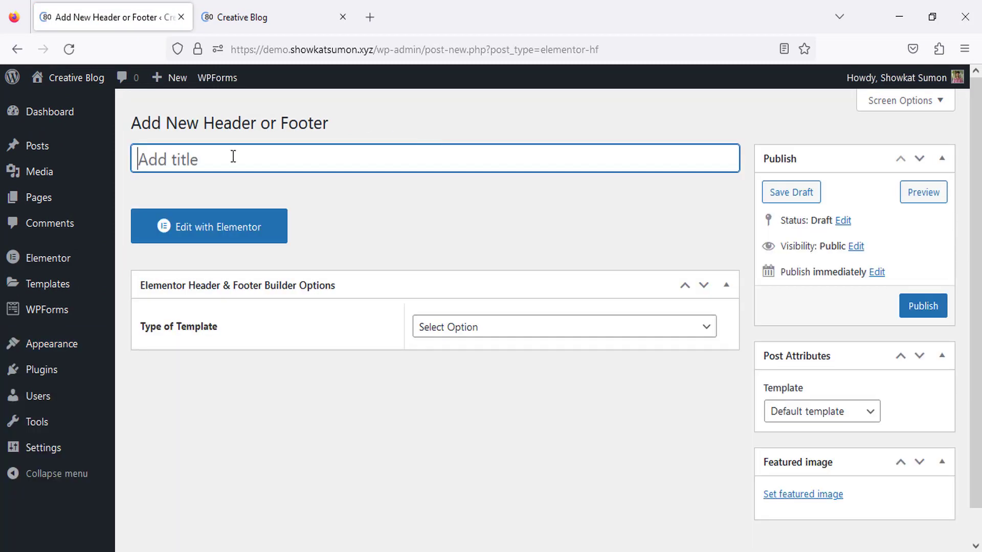
pyautogui.write('Header')
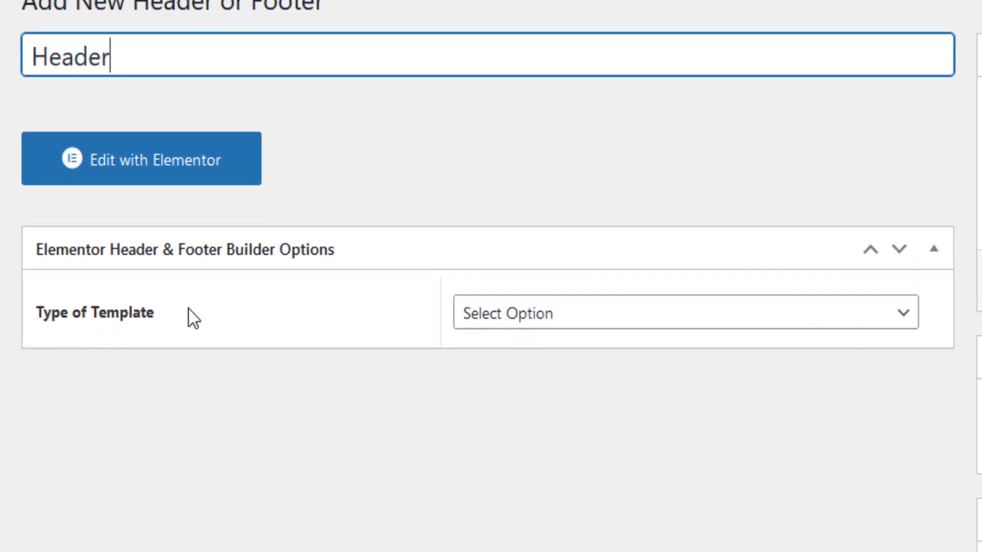
pyautogui.click(570, 329)
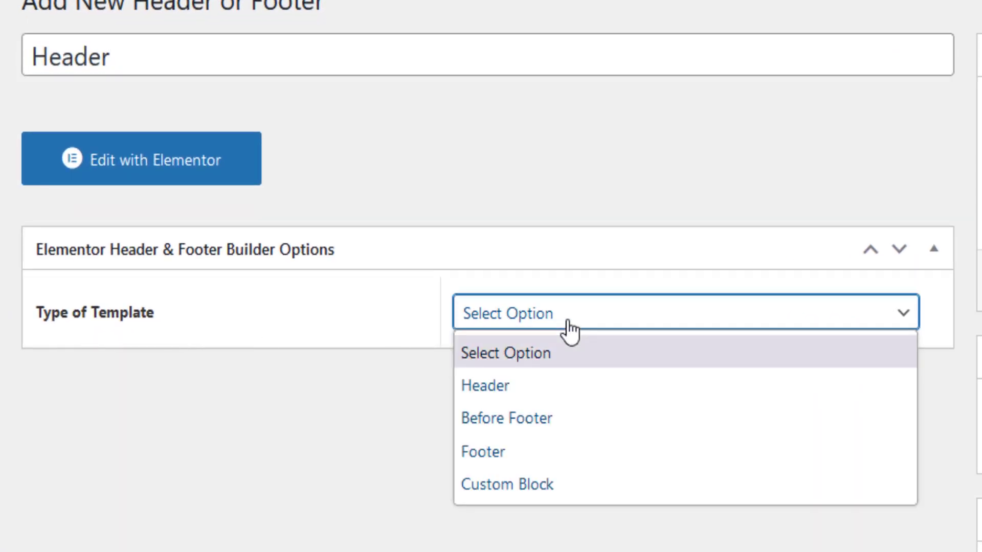
pyautogui.click(487, 394)
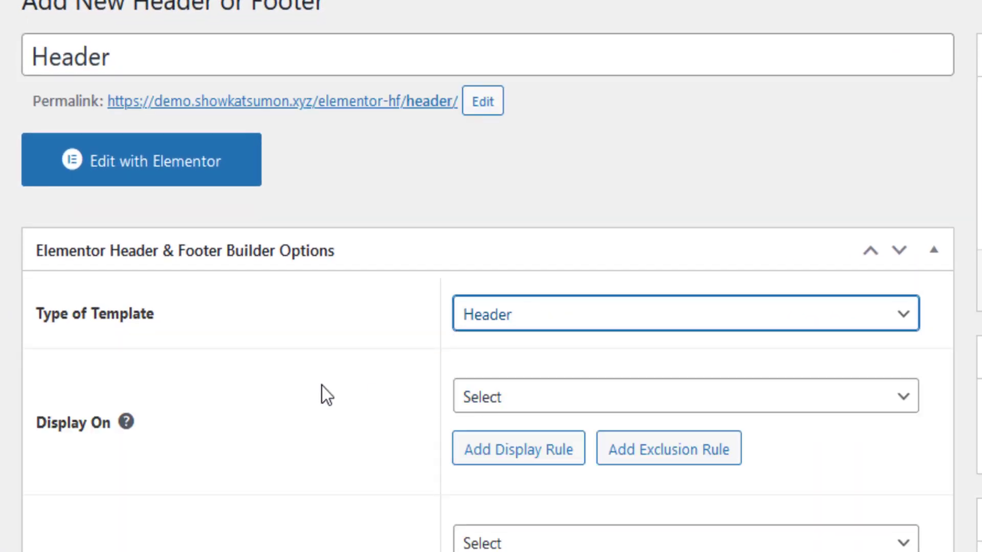
# Set the template's Display On option to Entire Website.
pyautogui.scroll(-2, 202, 324)
pyautogui.click(534, 281)
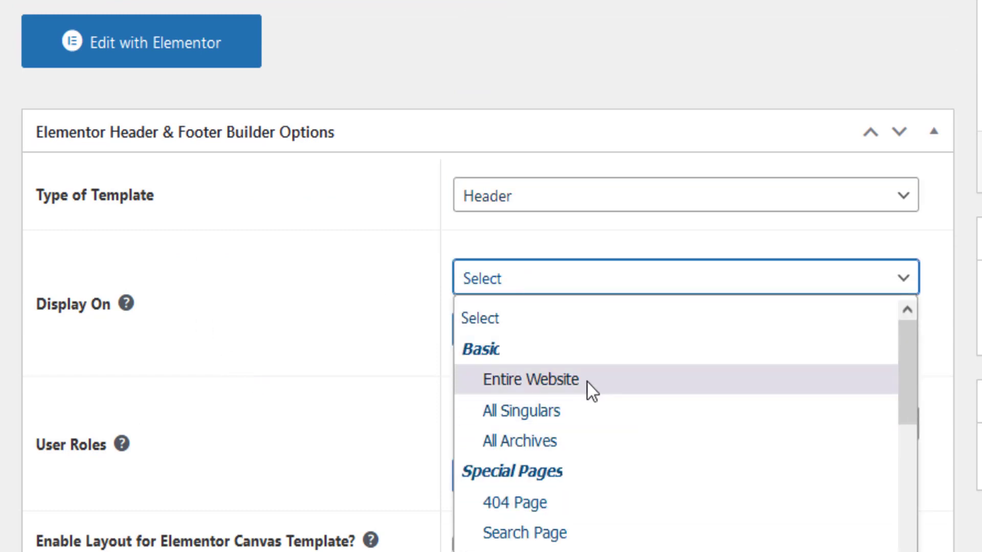
pyautogui.scroll(-2, 552, 419)
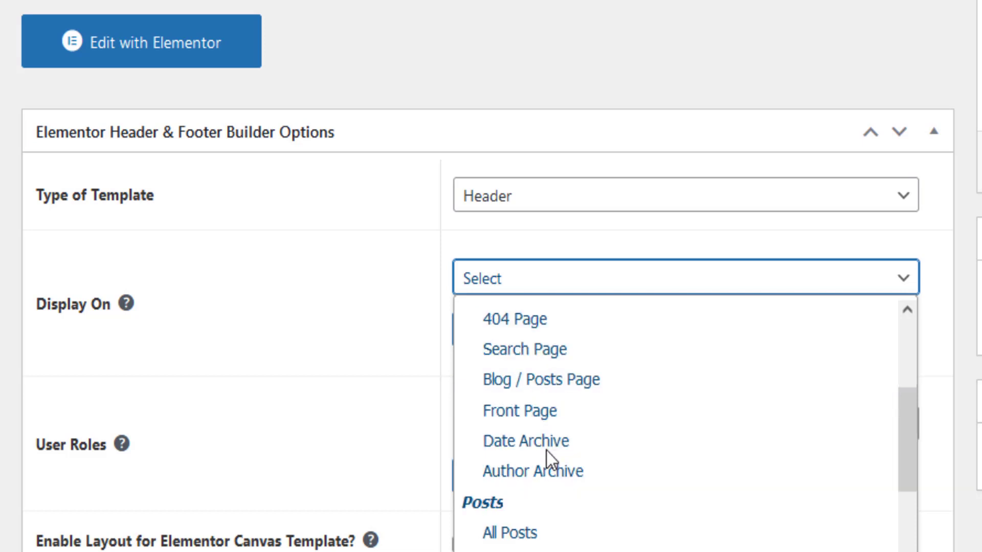
pyautogui.scroll(-2, 523, 511)
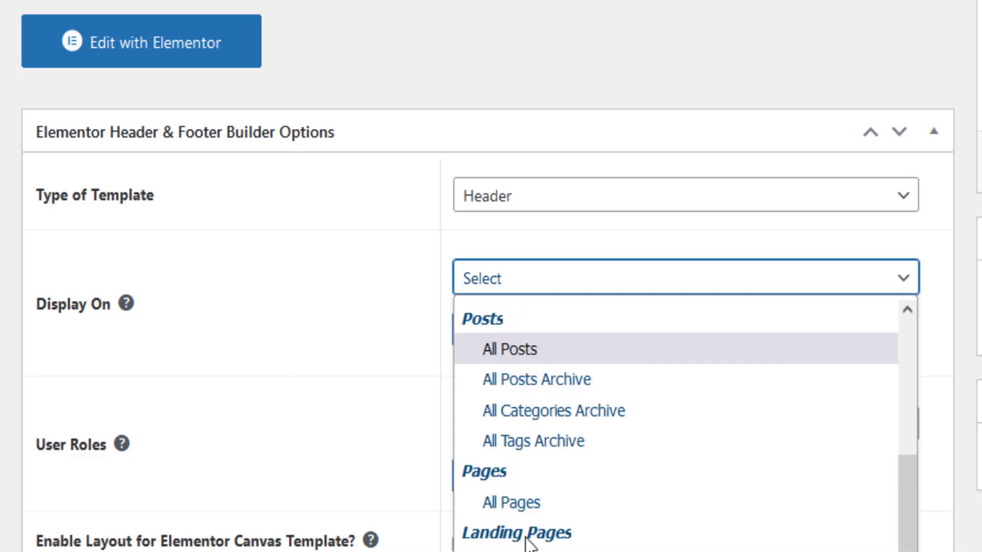
pyautogui.scroll(4, 548, 496)
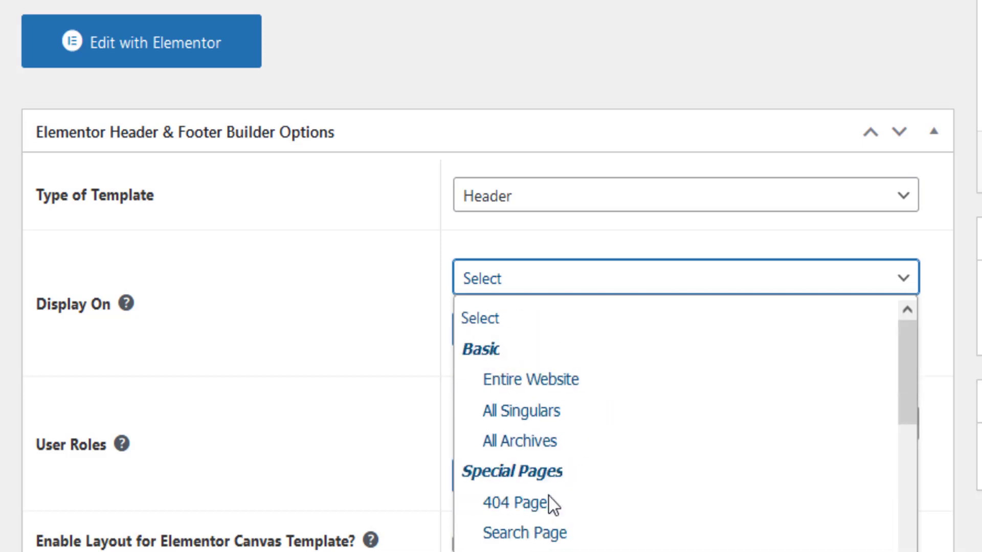
pyautogui.click(527, 387)
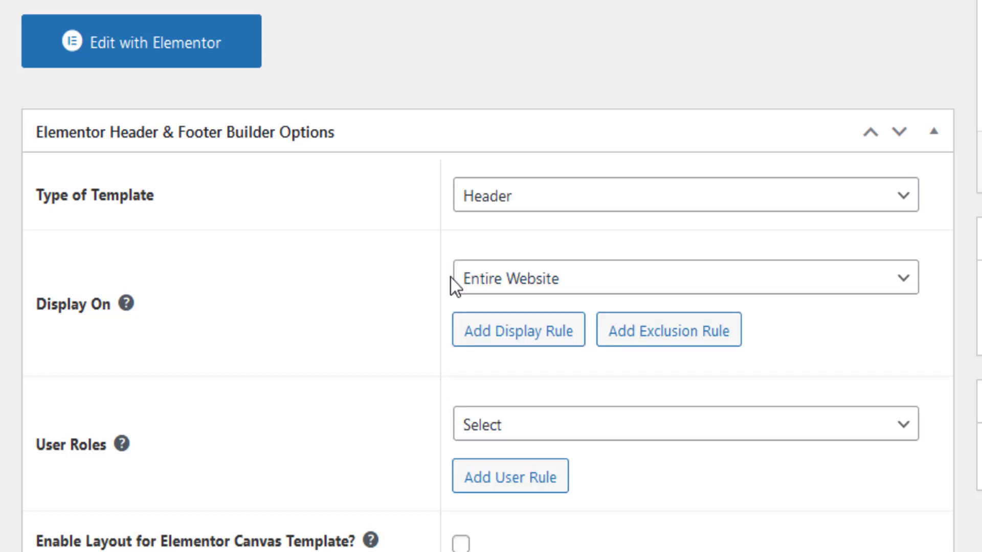
# Add an exclusion rule for Date Archive and set User Roles to All.
pyautogui.click(690, 340)
pyautogui.scroll(-2, 305, 390)
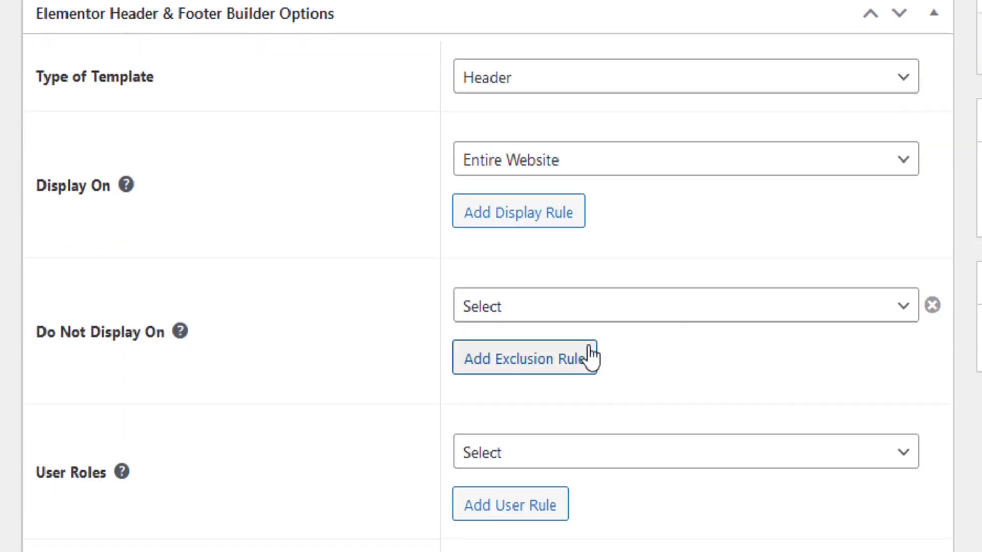
pyautogui.click(539, 321)
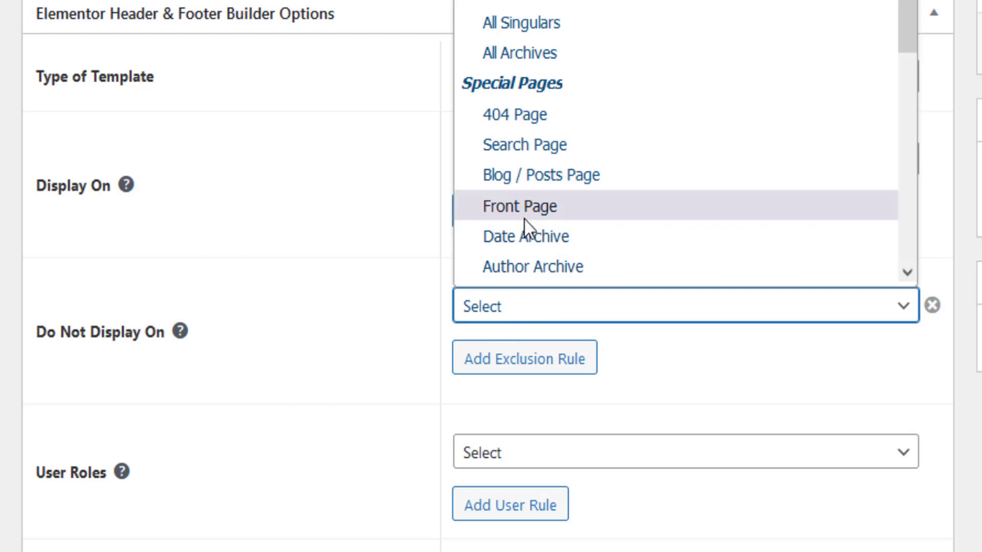
pyautogui.click(538, 238)
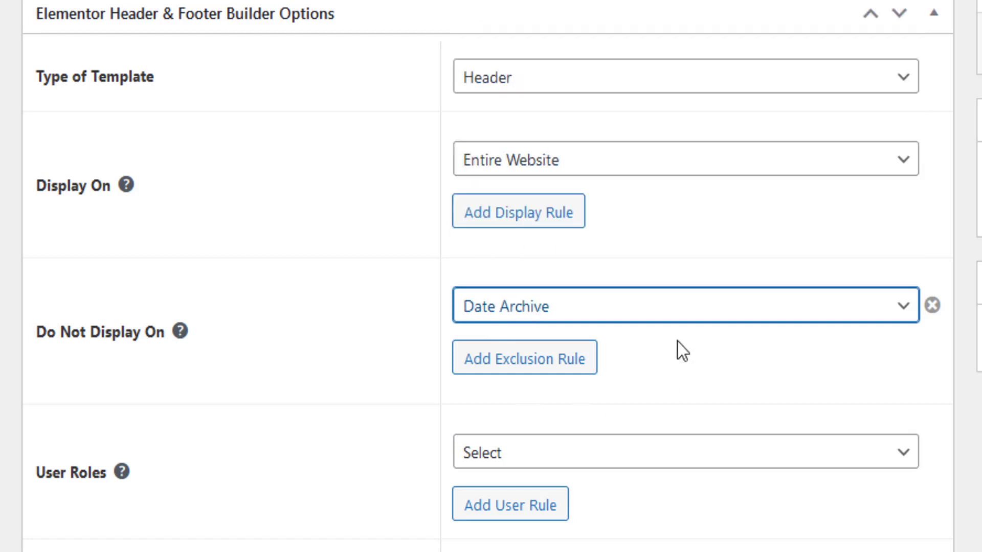
pyautogui.scroll(-1, 314, 296)
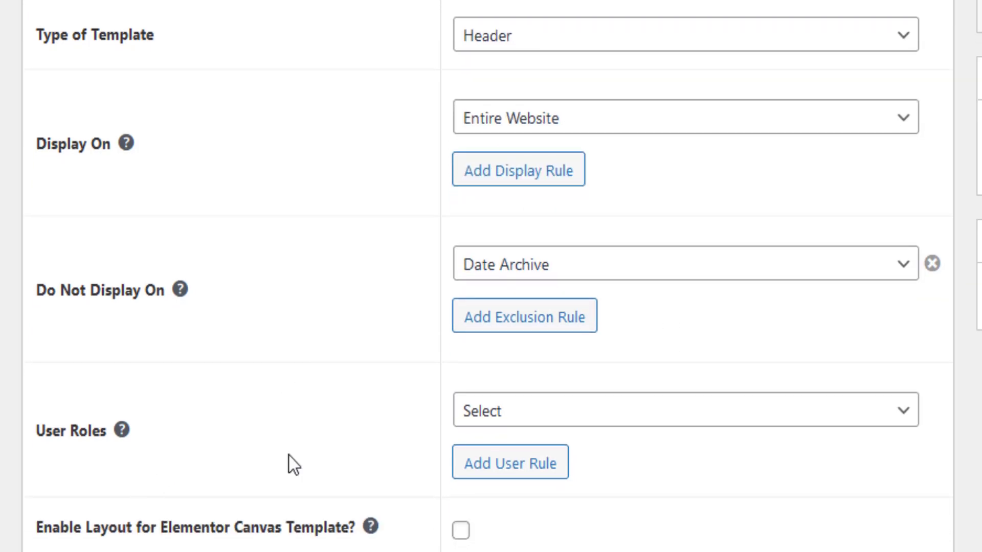
pyautogui.click(553, 416)
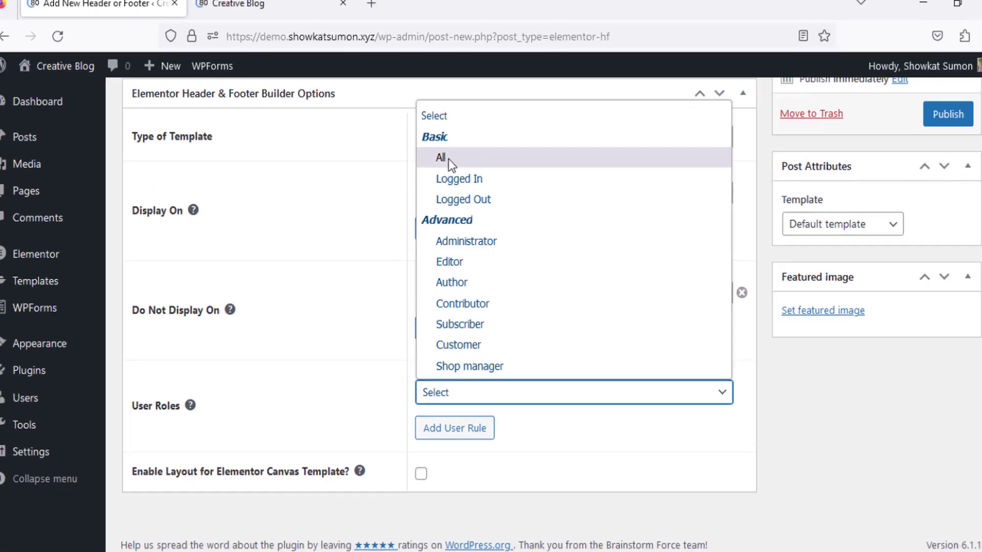
pyautogui.click(514, 72)
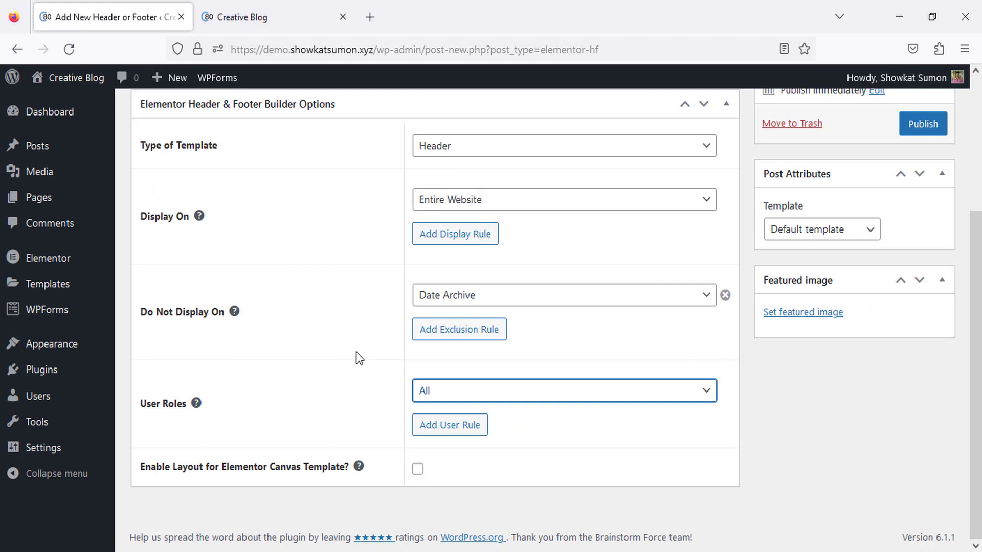
# Publish the header template and open it in the Elementor editor.
pyautogui.scroll(3, 339, 366)
pyautogui.click(921, 280)
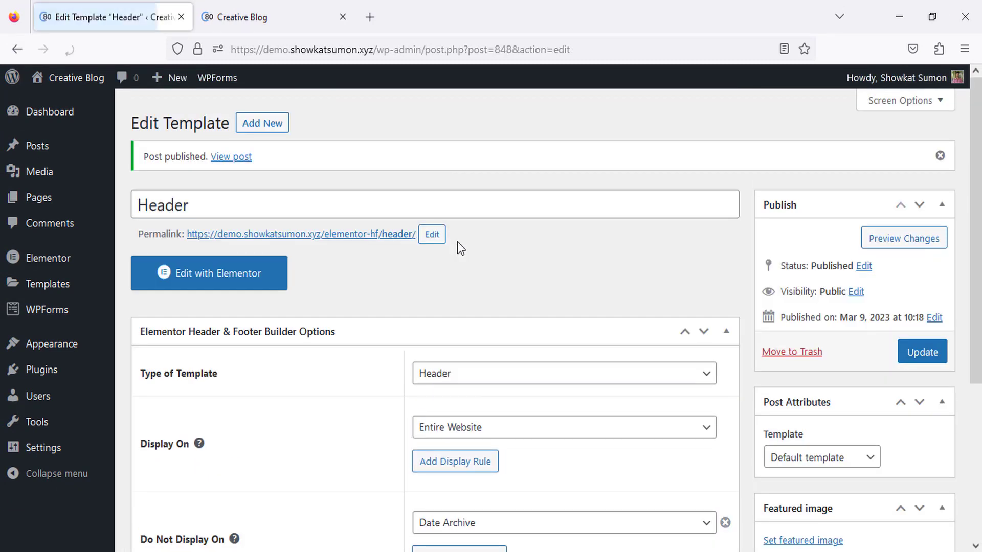
pyautogui.click(248, 286)
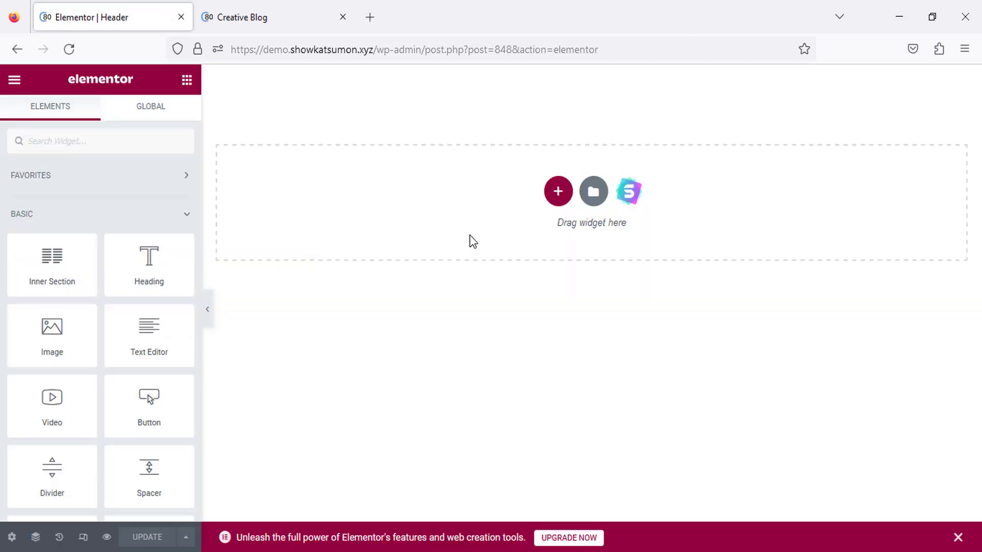
# Add a three-column section with its content vertically centred.
pyautogui.click(557, 191)
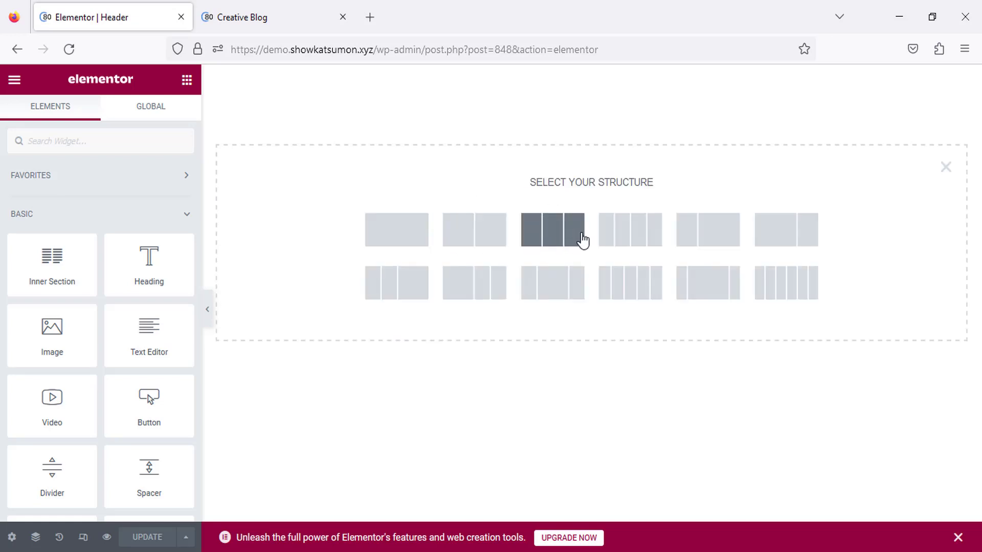
pyautogui.click(573, 238)
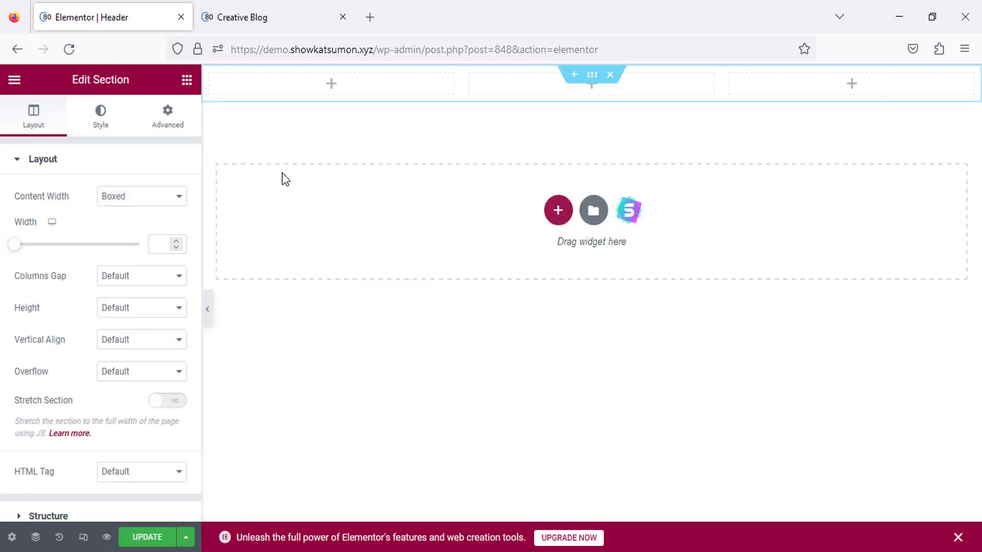
pyautogui.click(120, 339)
pyautogui.click(124, 395)
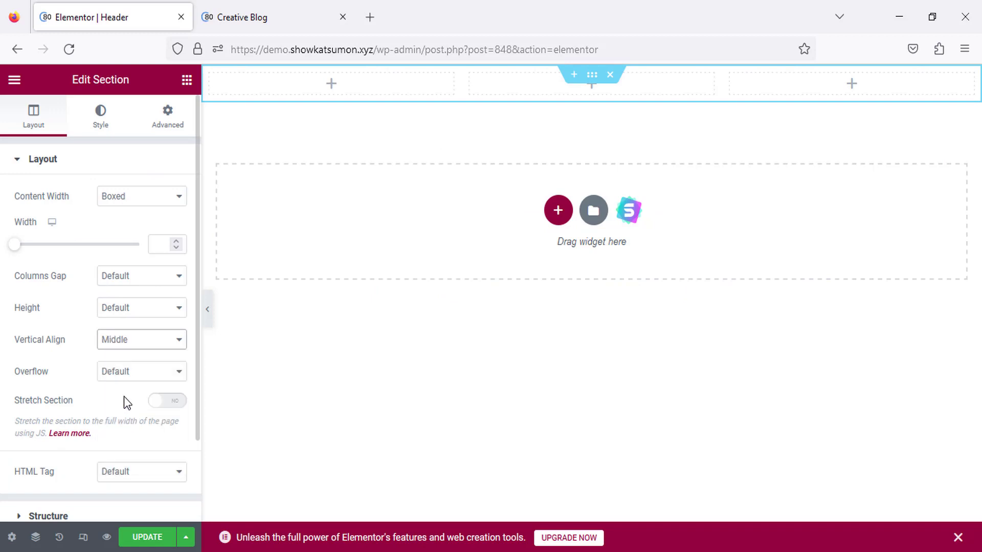
# Give the section a classic grey background colour.
pyautogui.click(106, 129)
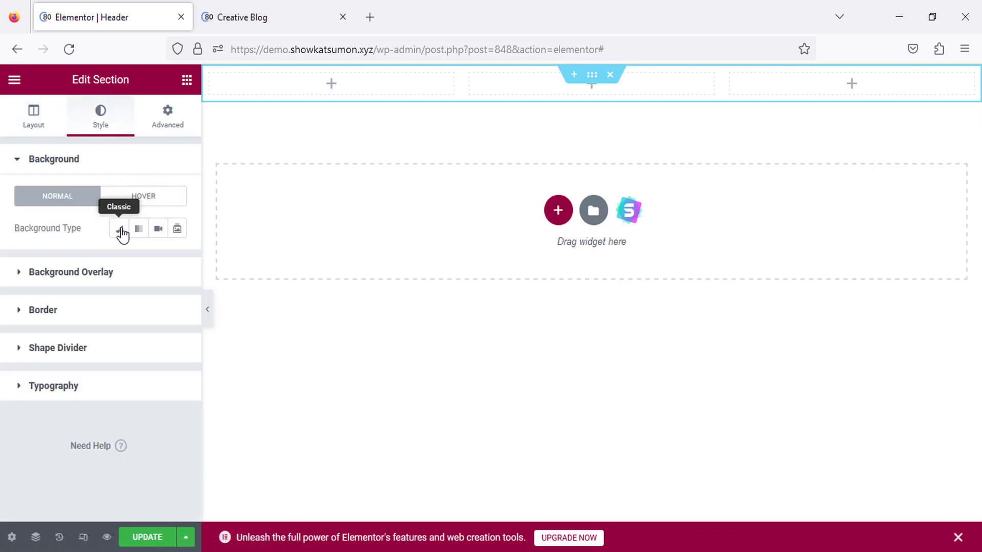
pyautogui.click(121, 231)
pyautogui.click(177, 260)
pyautogui.moveTo(120, 334); pyautogui.dragTo(101, 364)
pyautogui.click(177, 260)
# Set the section's top and bottom padding to 10 and narrow the first column.
pyautogui.click(167, 116)
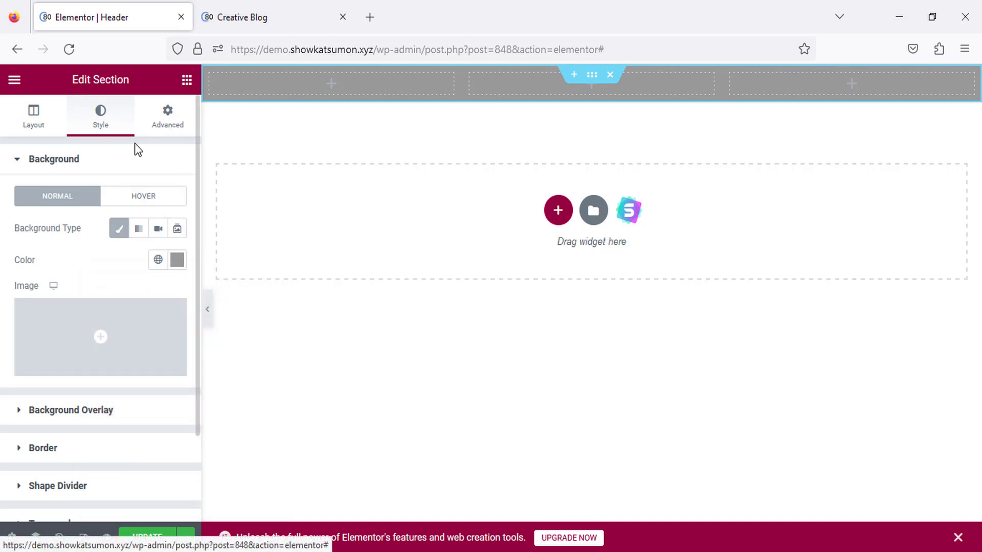
pyautogui.click(177, 273)
pyautogui.click(25, 272)
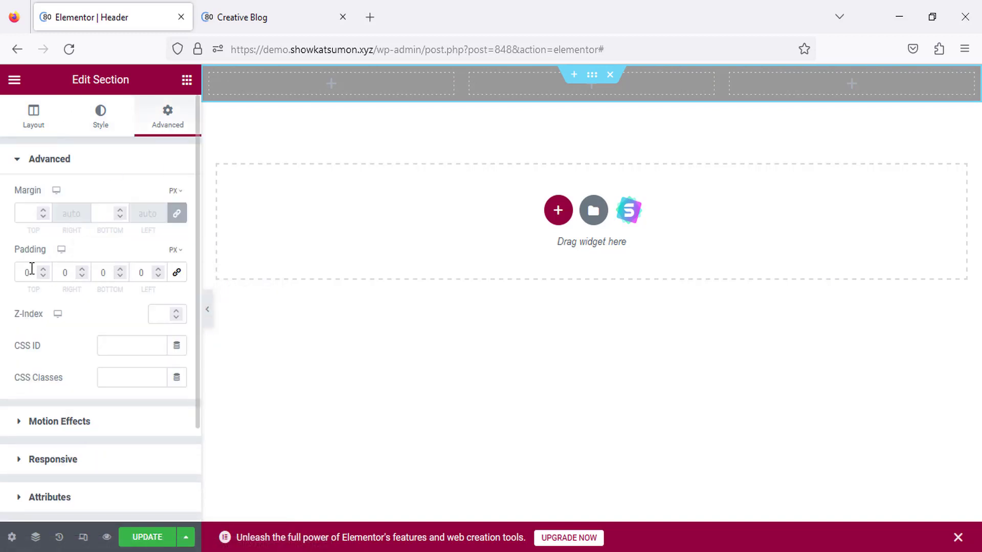
pyautogui.write('10')
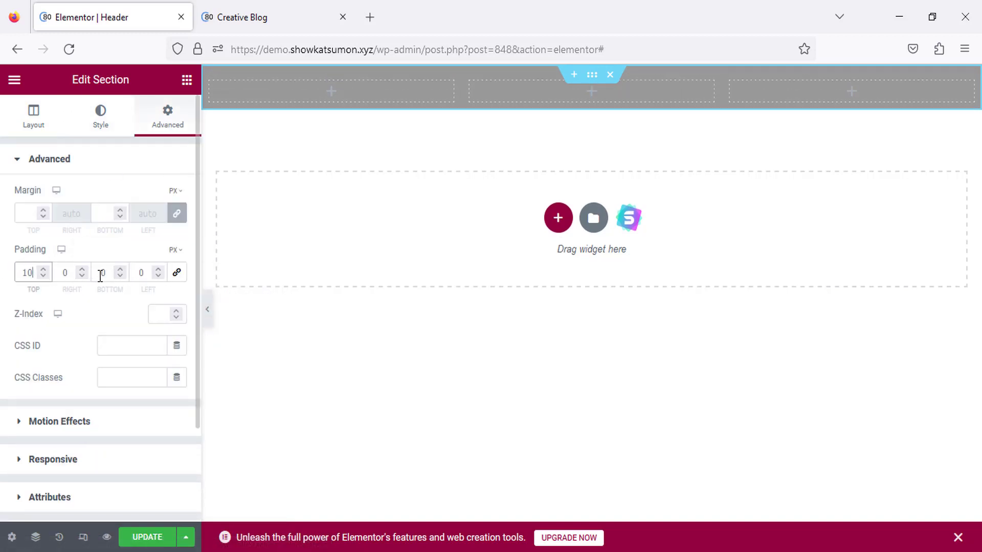
pyautogui.doubleClick(100, 277)
pyautogui.write('10')
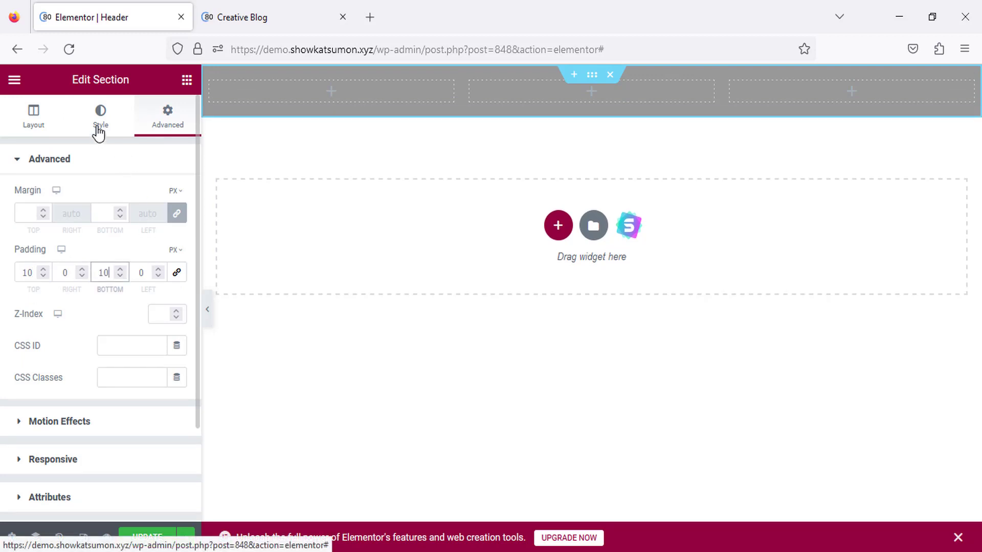
pyautogui.moveTo(461, 90); pyautogui.dragTo(440, 92)
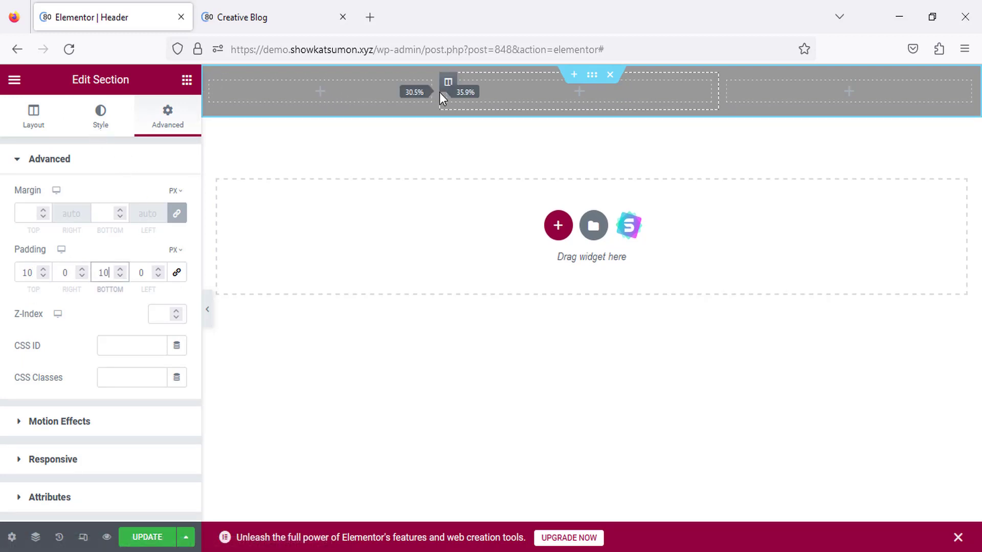
pyautogui.click(186, 80)
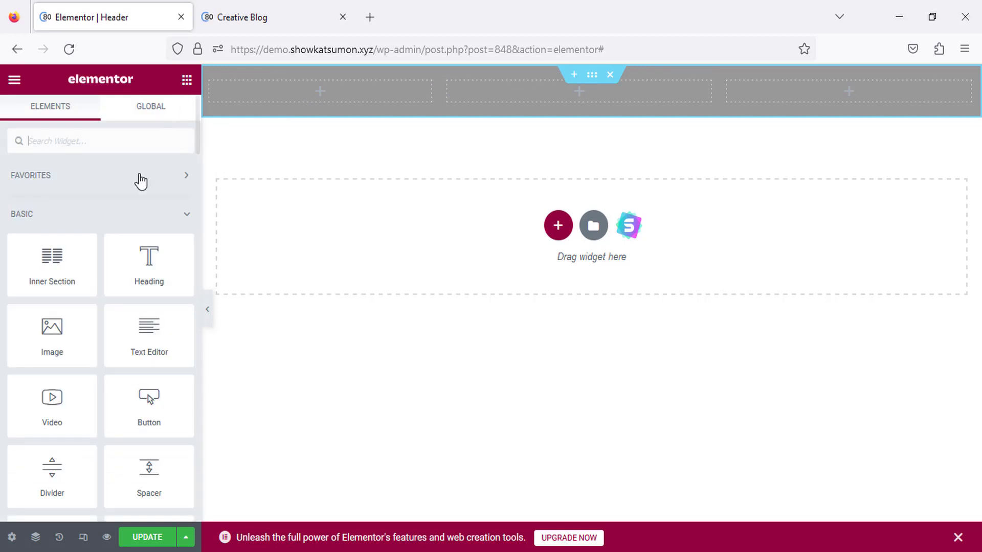
# Place a Site Title widget in the first header column, colour it white (#FFFFFF), and narrow that column.
pyautogui.write('sit')
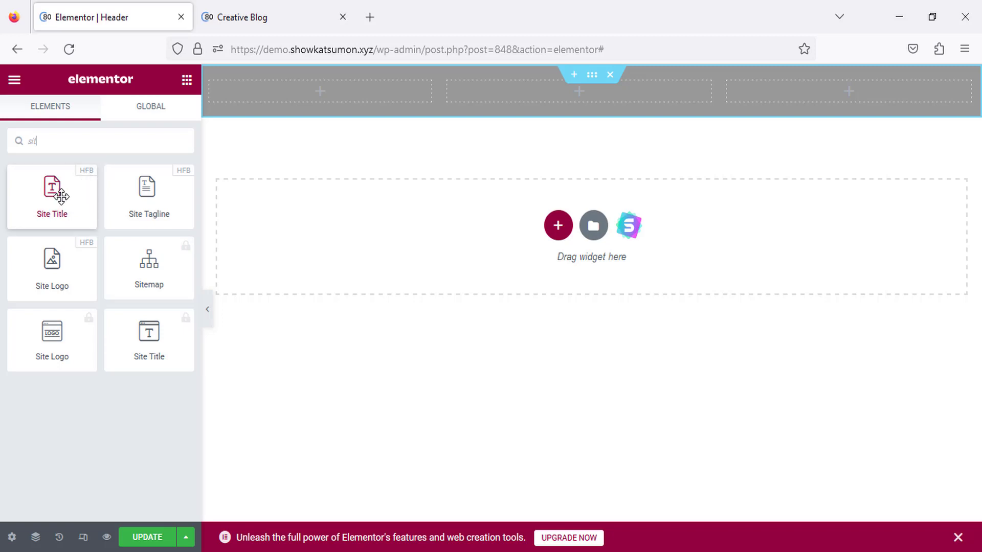
pyautogui.moveTo(49, 212); pyautogui.dragTo(324, 105)
pyautogui.click(100, 123)
pyautogui.click(177, 228)
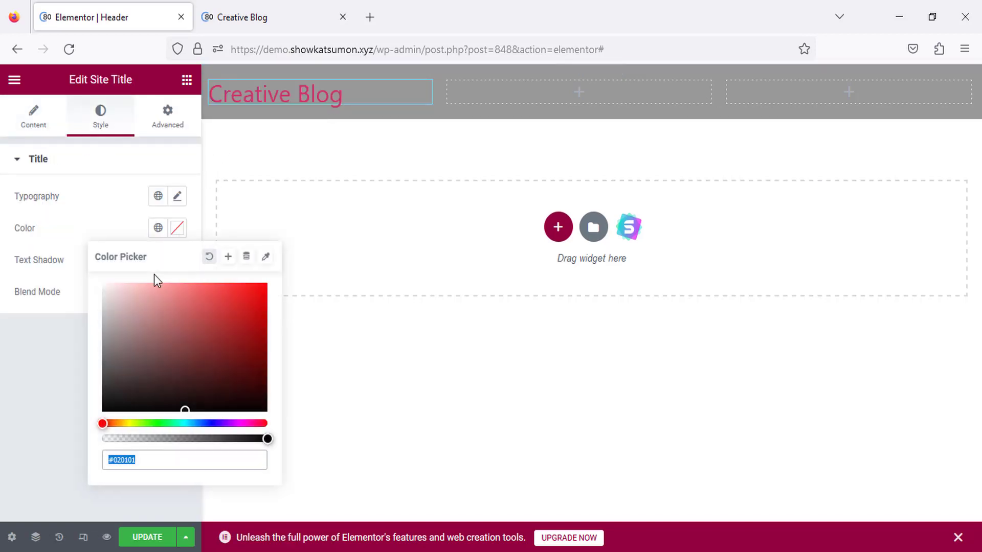
pyautogui.click(103, 284)
pyautogui.click(184, 226)
pyautogui.moveTo(441, 95); pyautogui.dragTo(393, 96)
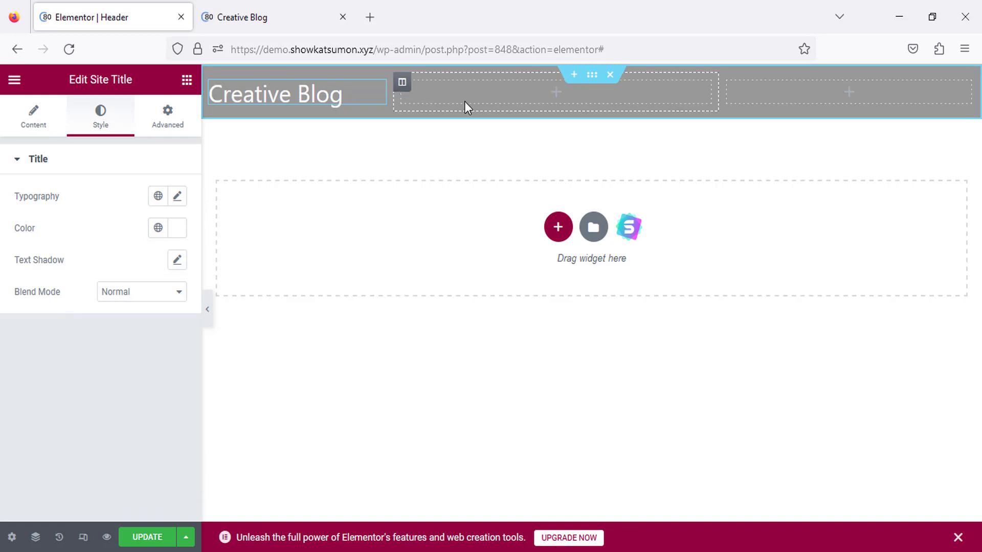
# Add a navigation menu with white links to the second header column and widen that column.
pyautogui.click(187, 80)
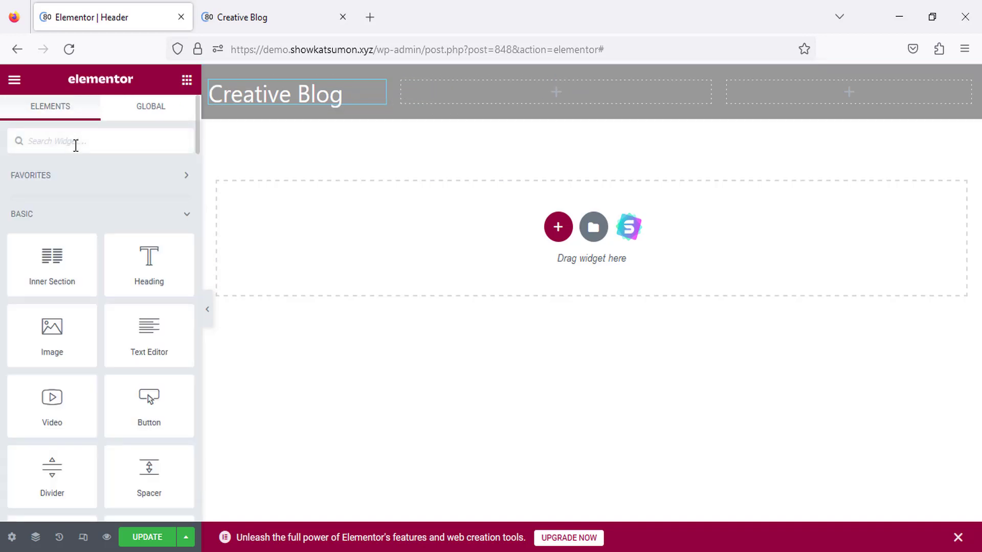
pyautogui.write('menu')
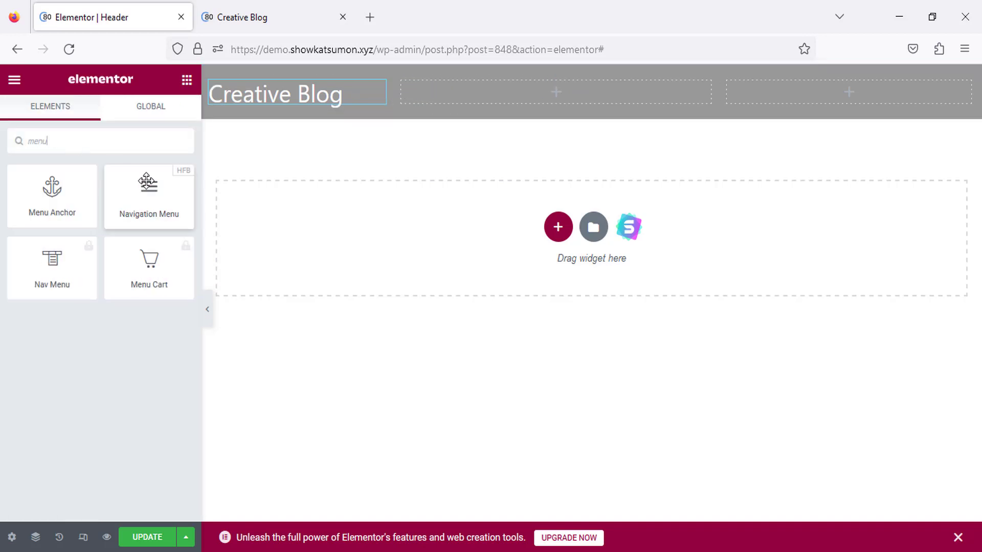
pyautogui.moveTo(158, 204); pyautogui.dragTo(509, 105)
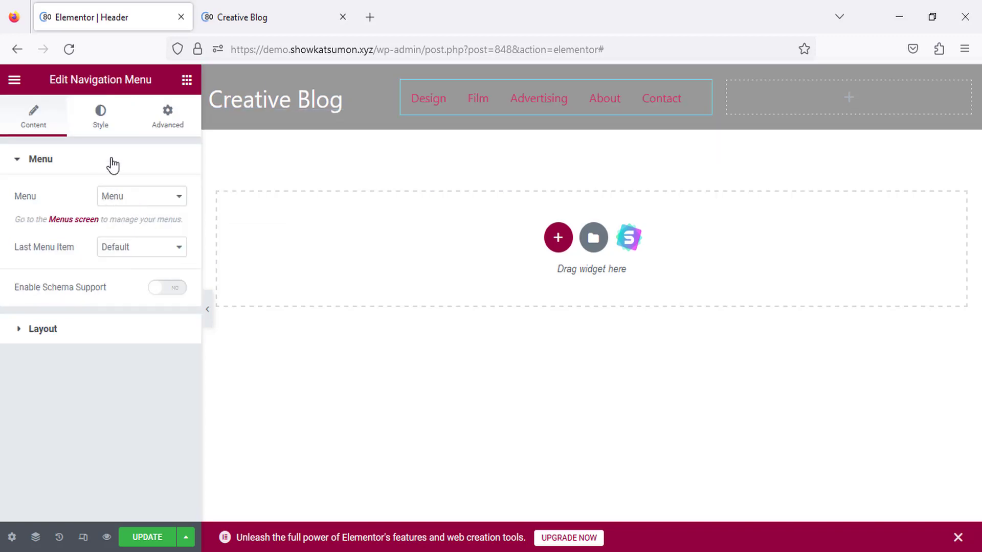
pyautogui.click(100, 127)
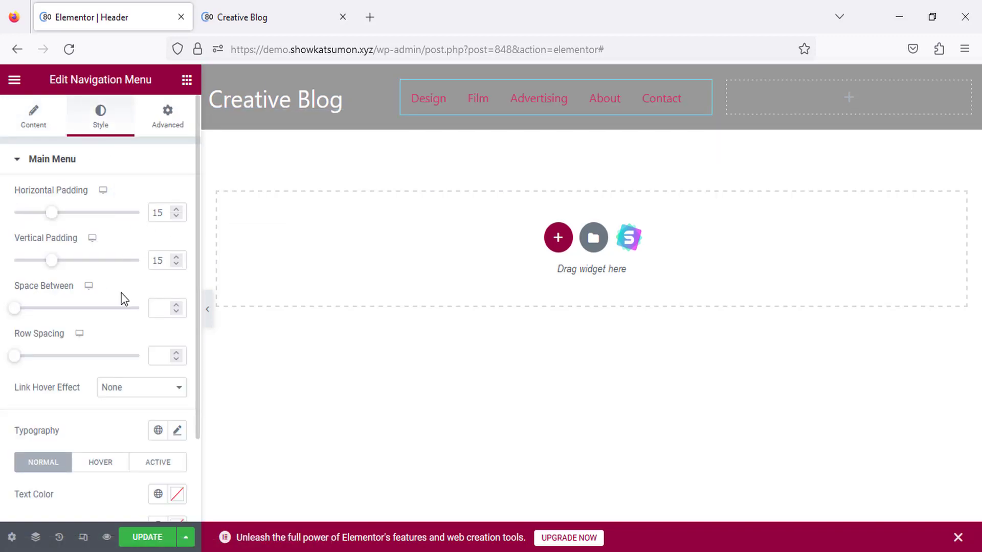
pyautogui.scroll(-2, 124, 299)
pyautogui.click(177, 392)
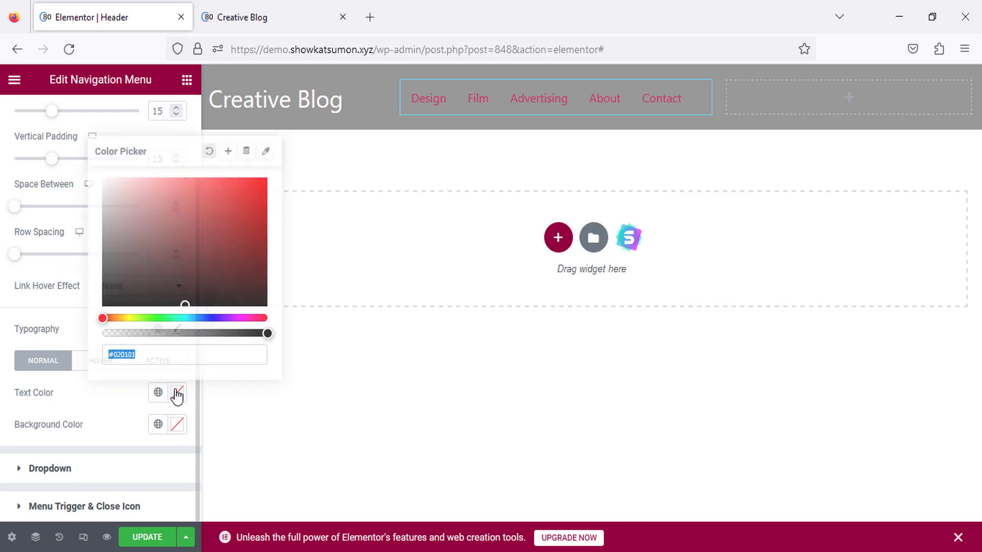
pyautogui.click(102, 179)
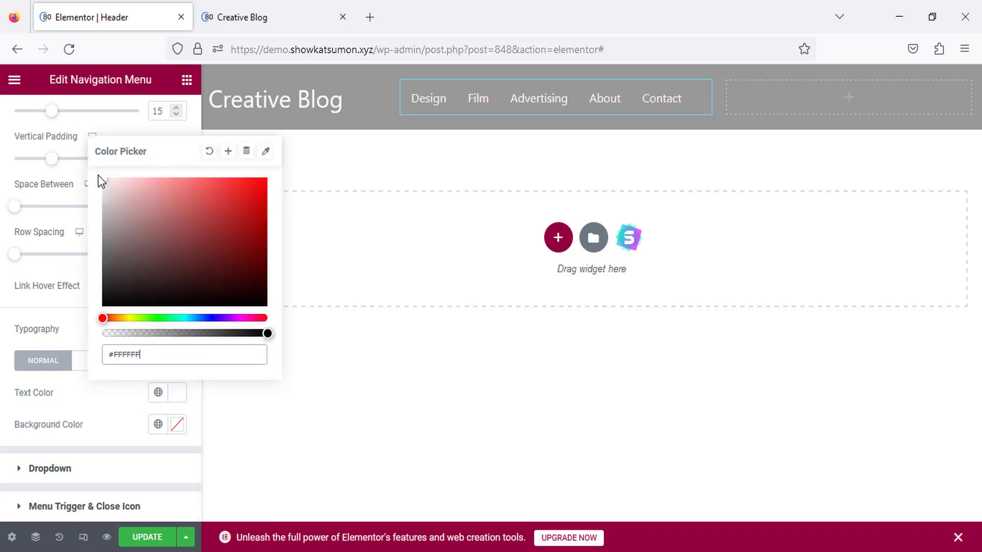
pyautogui.click(178, 395)
pyautogui.scroll(2, 77, 251)
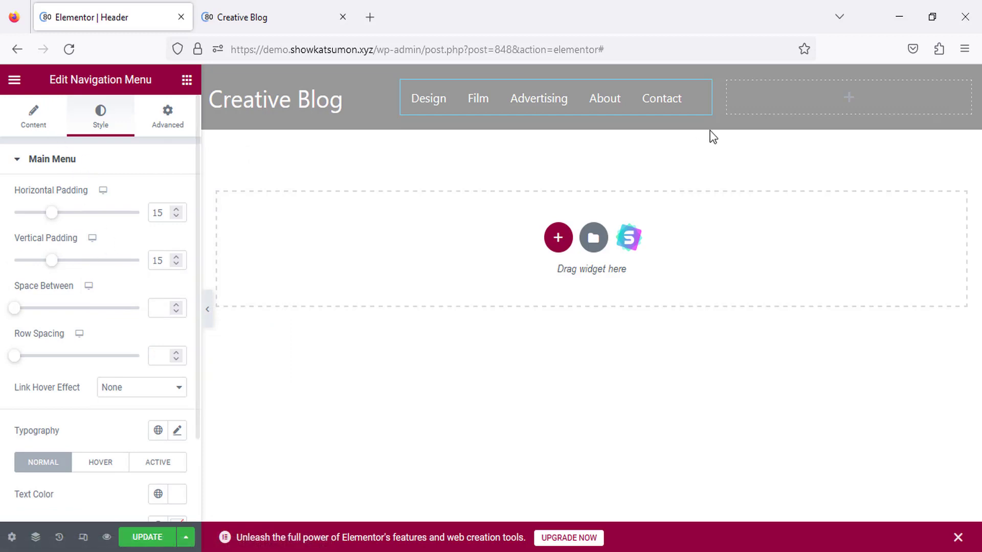
pyautogui.moveTo(720, 99); pyautogui.dragTo(731, 99)
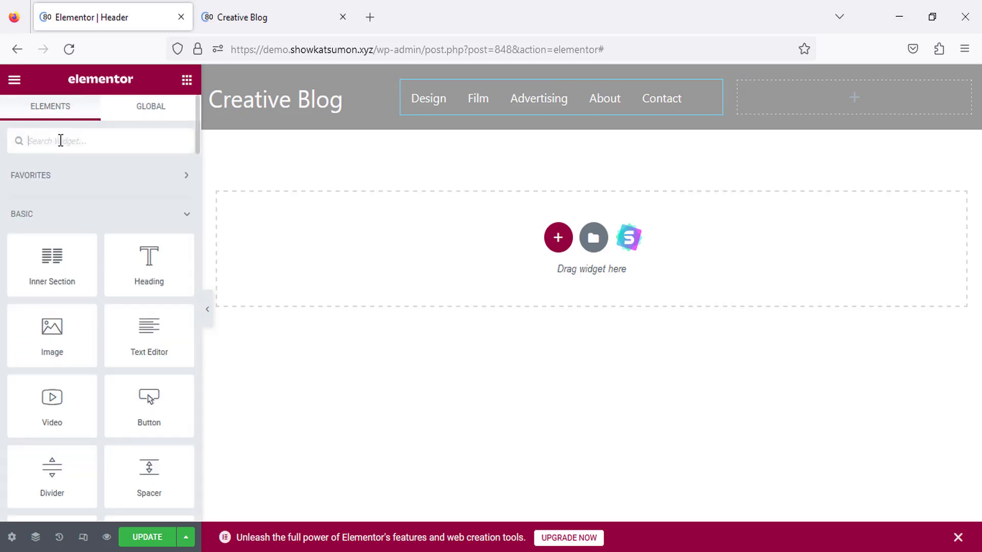
# Place the Search widget in the header's right column and save the header template.
pyautogui.write('sea')
pyautogui.click(148, 271)
pyautogui.moveTo(52, 261); pyautogui.dragTo(790, 108)
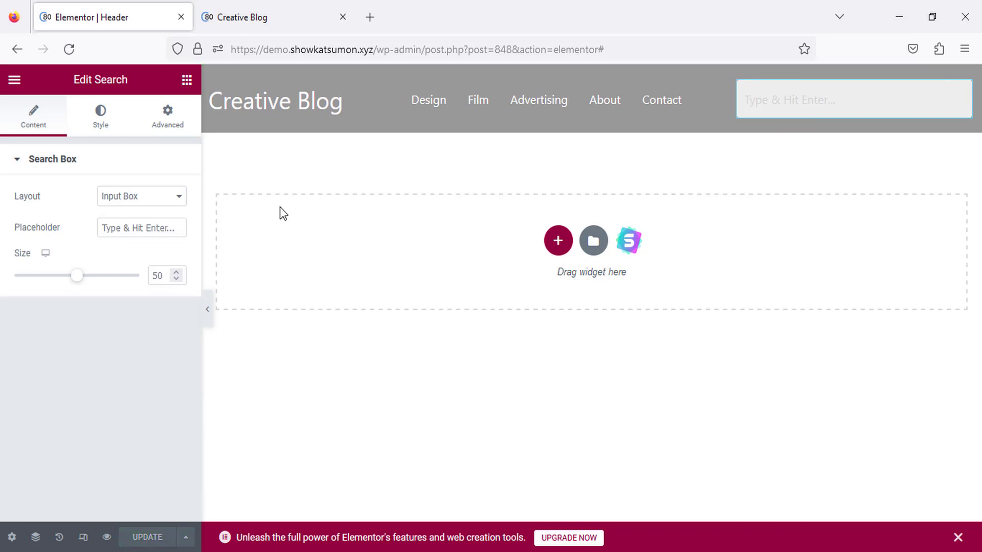
pyautogui.hotkey('ctrl', 'Tab')
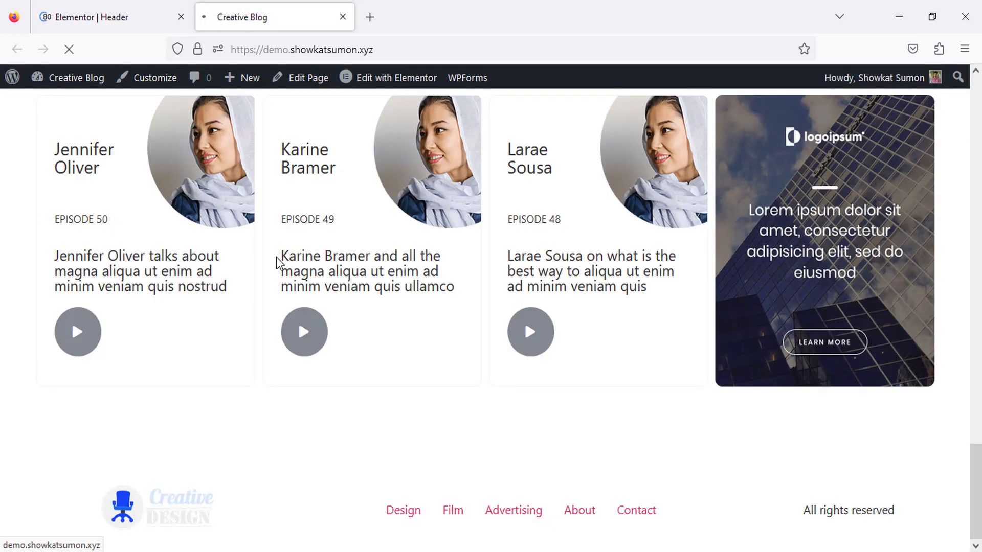
# Review the new grey header at the top of the live site, then go to the WordPress Dashboard.
pyautogui.scroll(15, 277, 263)
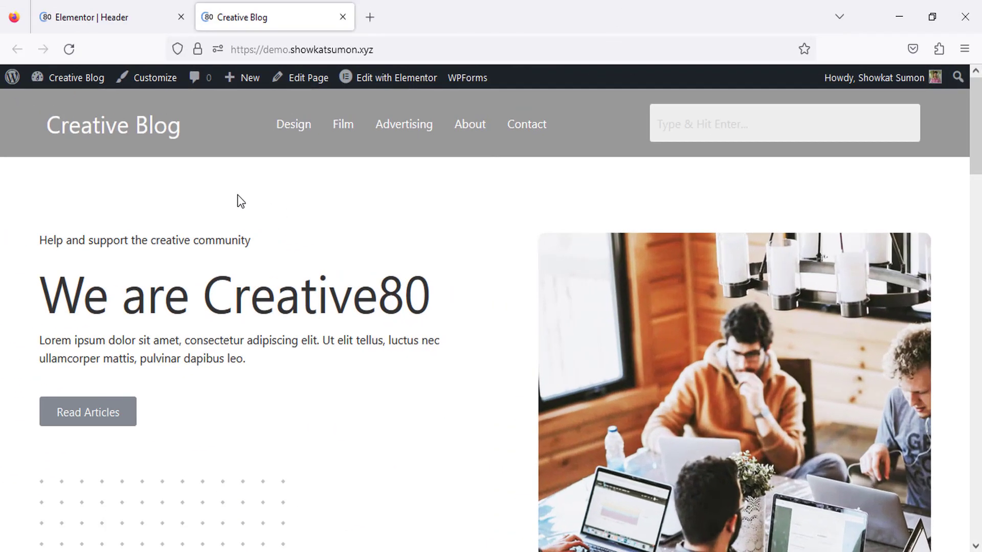
pyautogui.click(76, 78)
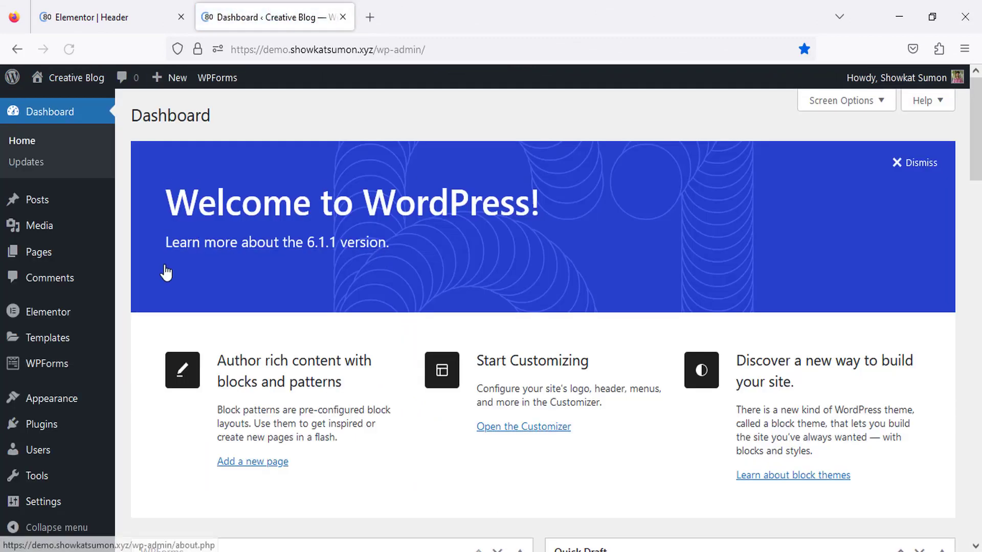
# Go to Elementor Header & Footer Builder and start a new template.
pyautogui.scroll(-2, 153, 307)
pyautogui.moveTo(72, 398)
pyautogui.click(164, 478)
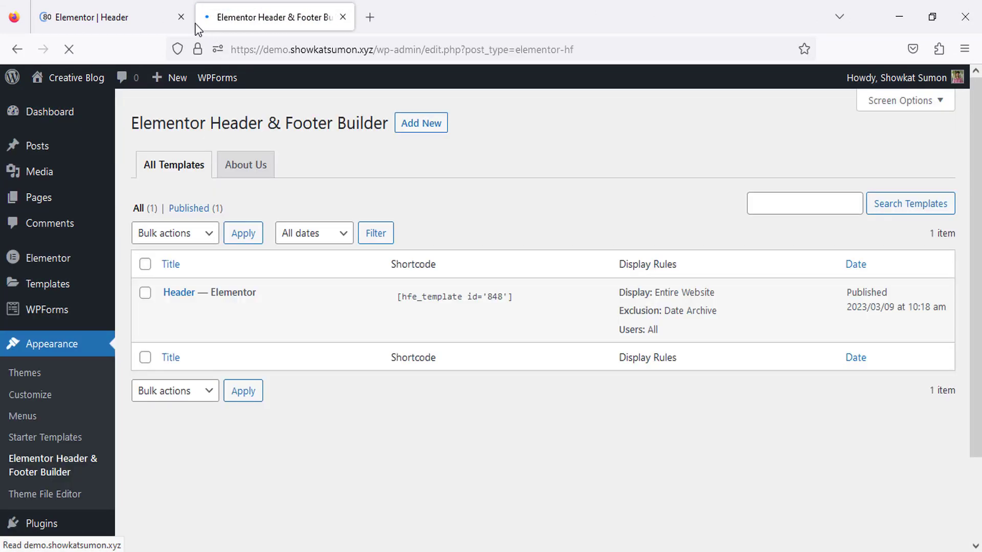
pyautogui.click(181, 17)
pyautogui.click(423, 128)
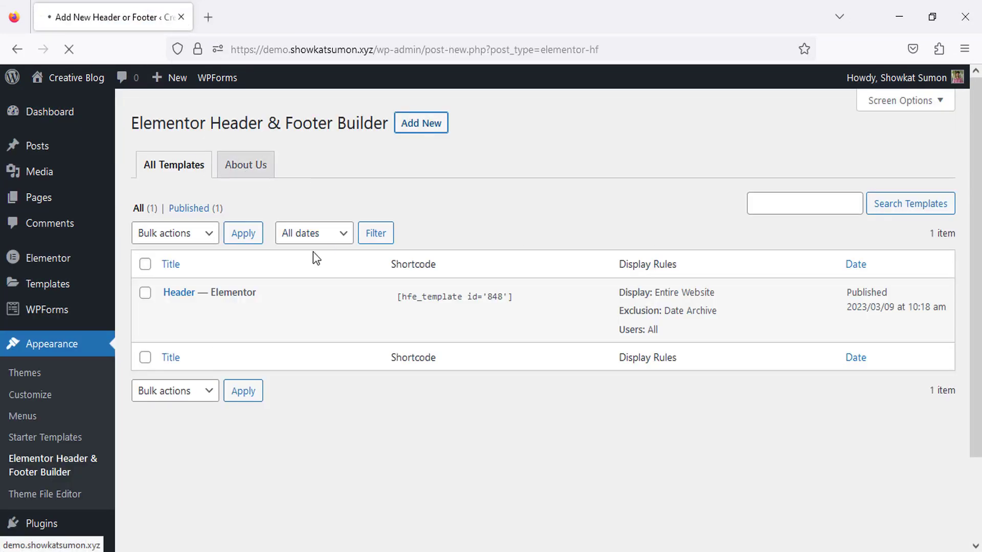
# Title it 'Footer', set type Footer, Display On Entire Website, User Roles All, and publish.
pyautogui.write('F')
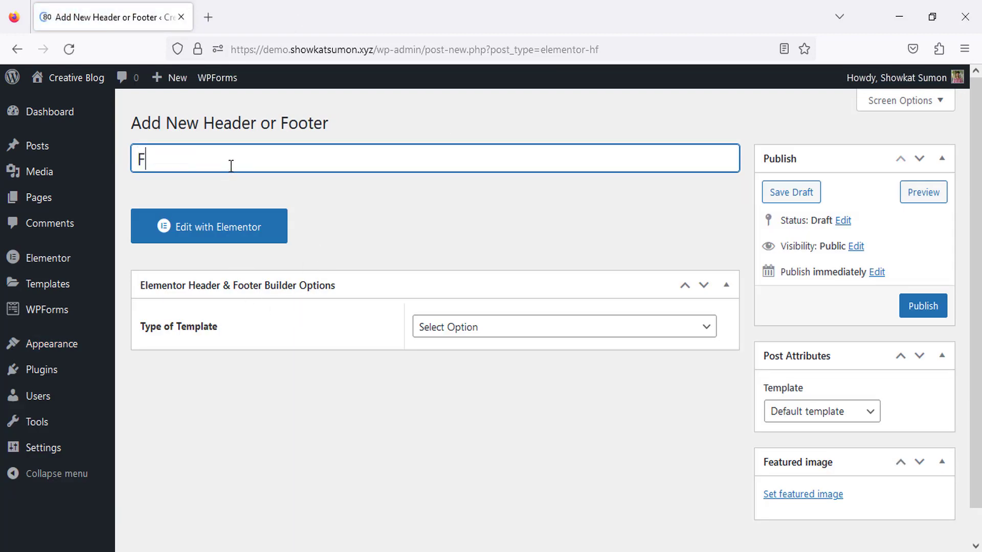
pyautogui.write('ooter')
pyautogui.click(532, 331)
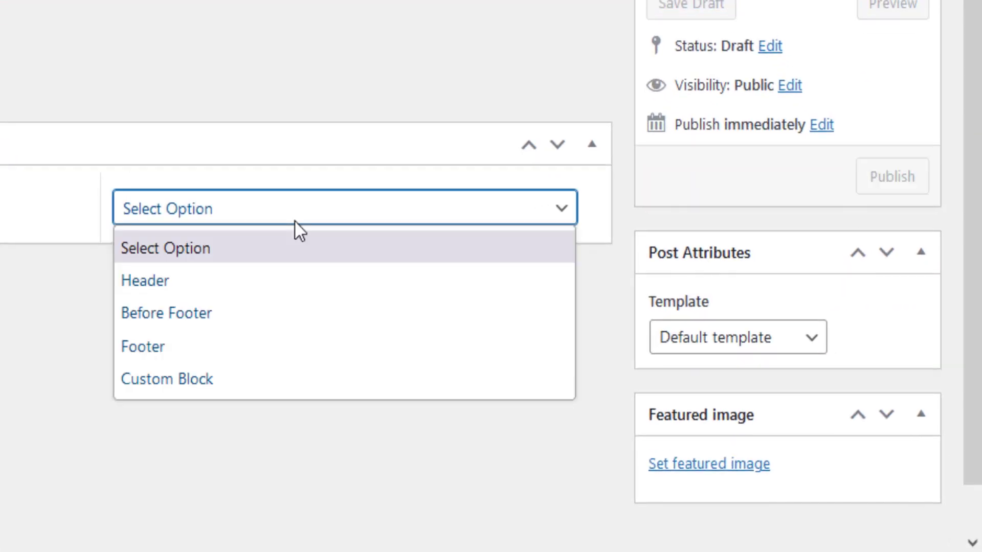
pyautogui.click(158, 344)
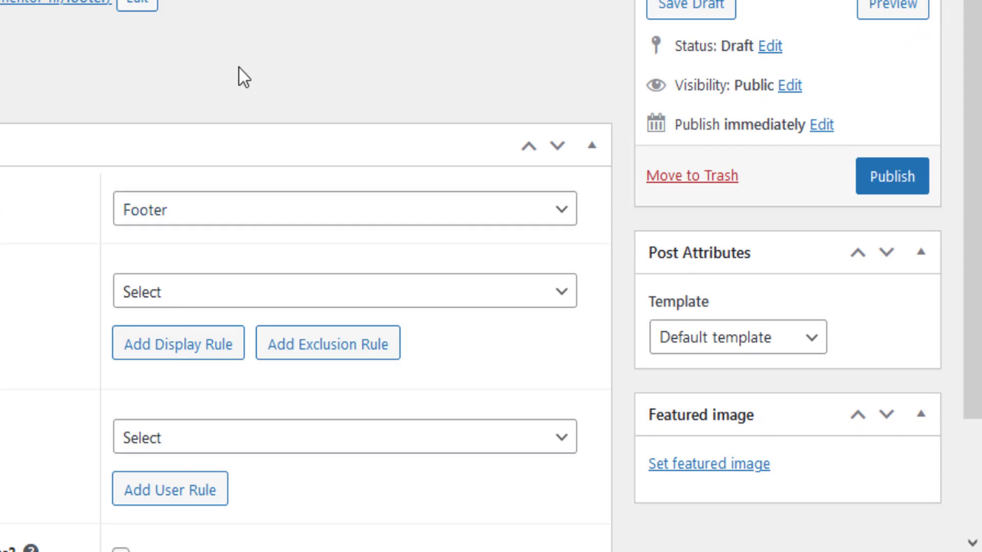
pyautogui.scroll(-2, 66, 176)
pyautogui.click(182, 164)
pyautogui.click(200, 262)
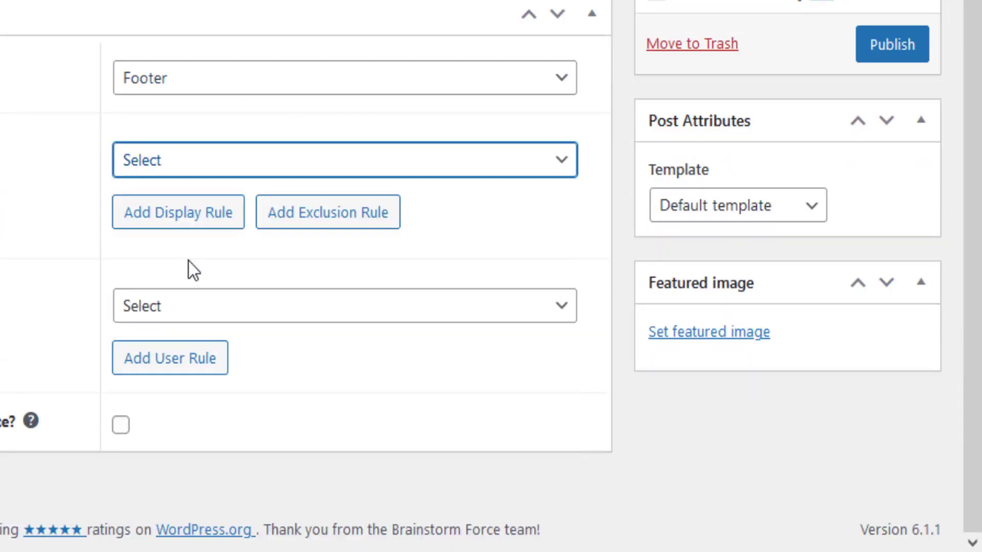
pyautogui.click(202, 311)
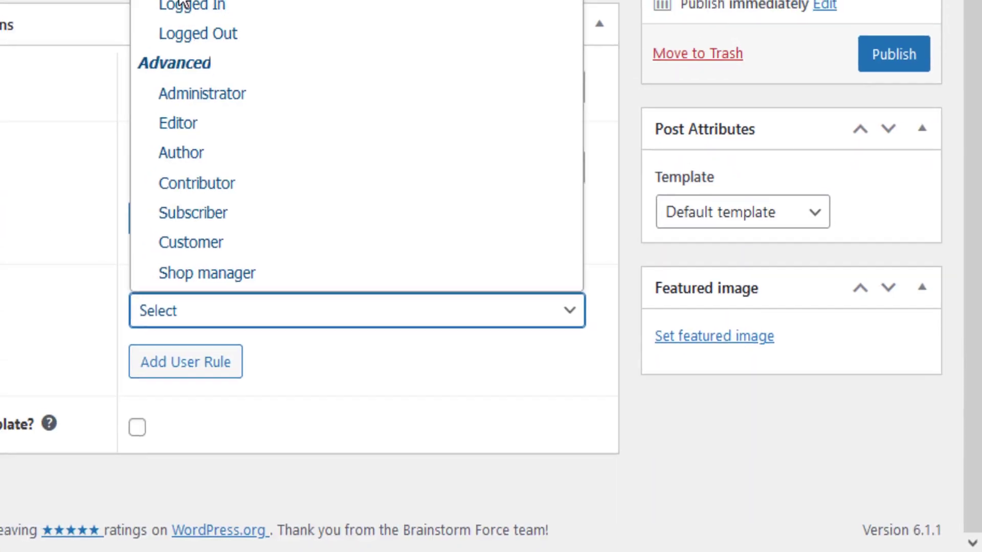
pyautogui.click(190, 5)
pyautogui.click(901, 184)
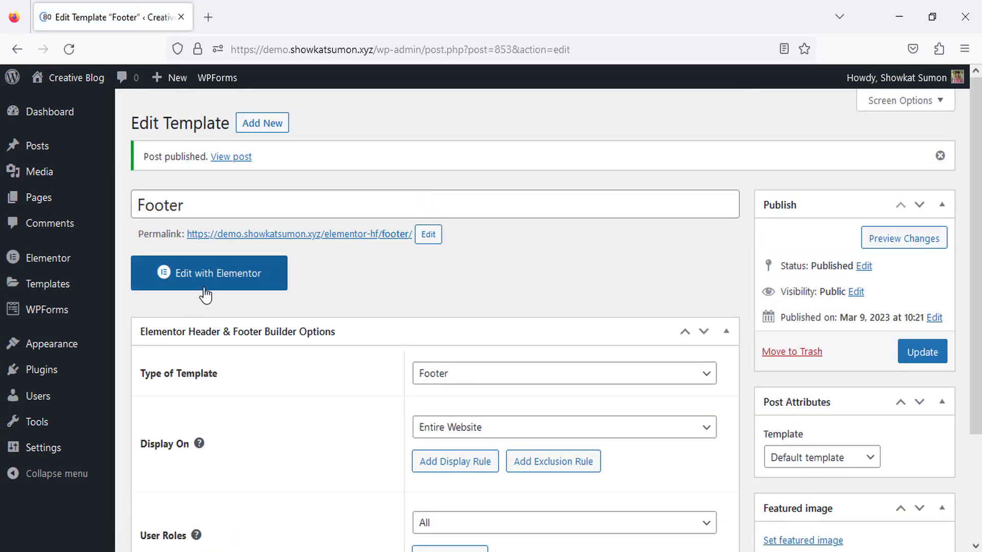
# Open the Footer template in Elementor, dismiss the template library, and add a single-column section.
pyautogui.click(206, 296)
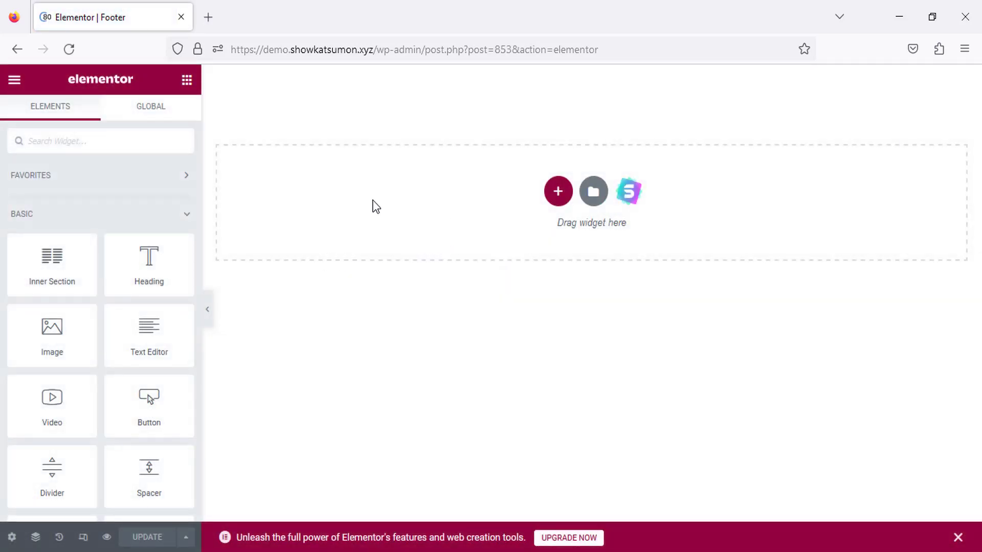
pyautogui.click(583, 201)
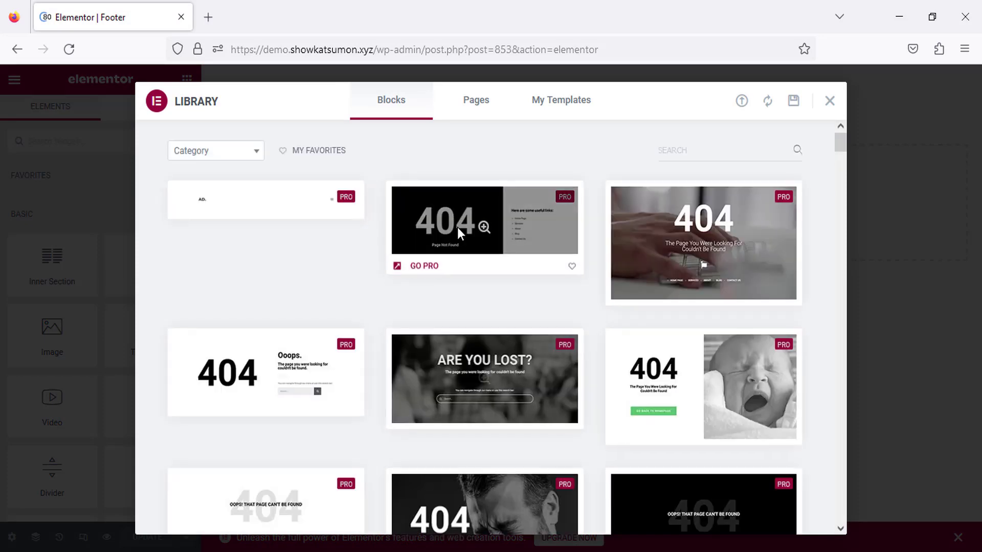
pyautogui.scroll(-8, 568, 361)
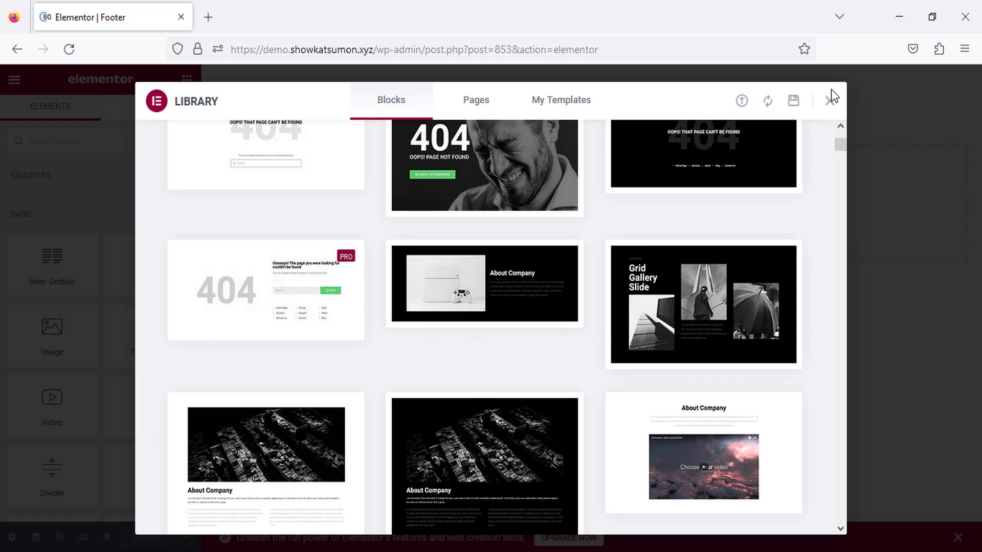
pyautogui.click(829, 102)
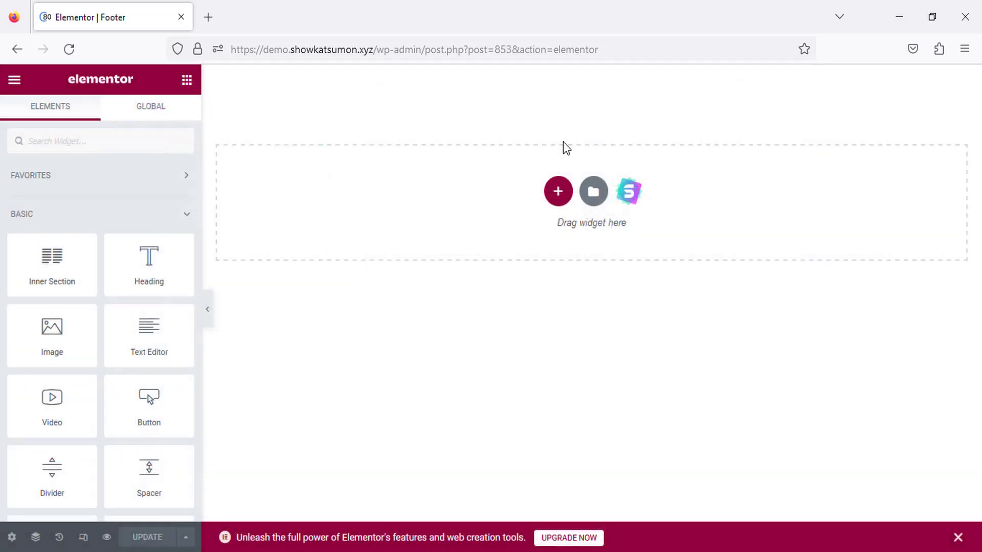
pyautogui.click(558, 193)
pyautogui.click(411, 237)
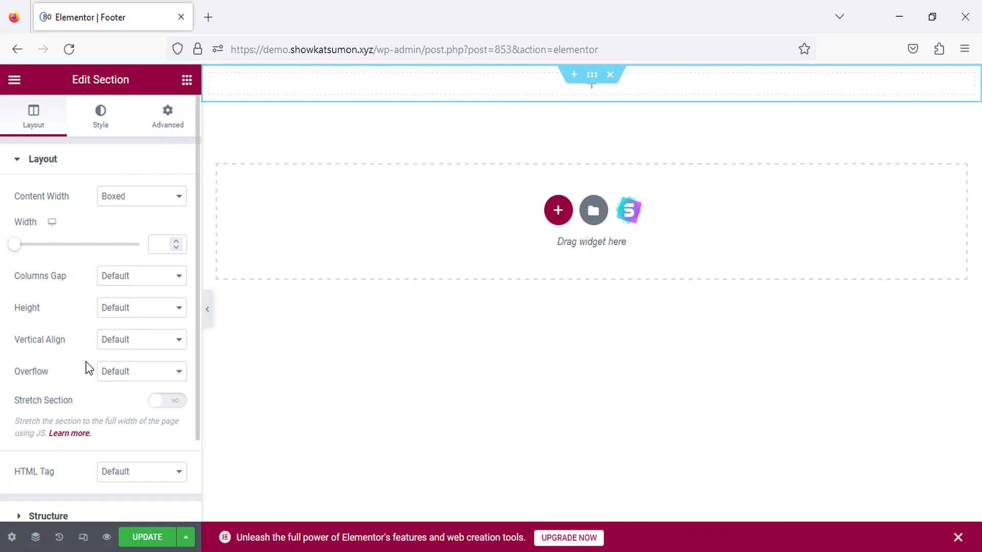
# Set the section's vertical alignment to Middle and drop a Text Editor widget into it.
pyautogui.click(121, 354)
pyautogui.click(115, 401)
pyautogui.click(187, 81)
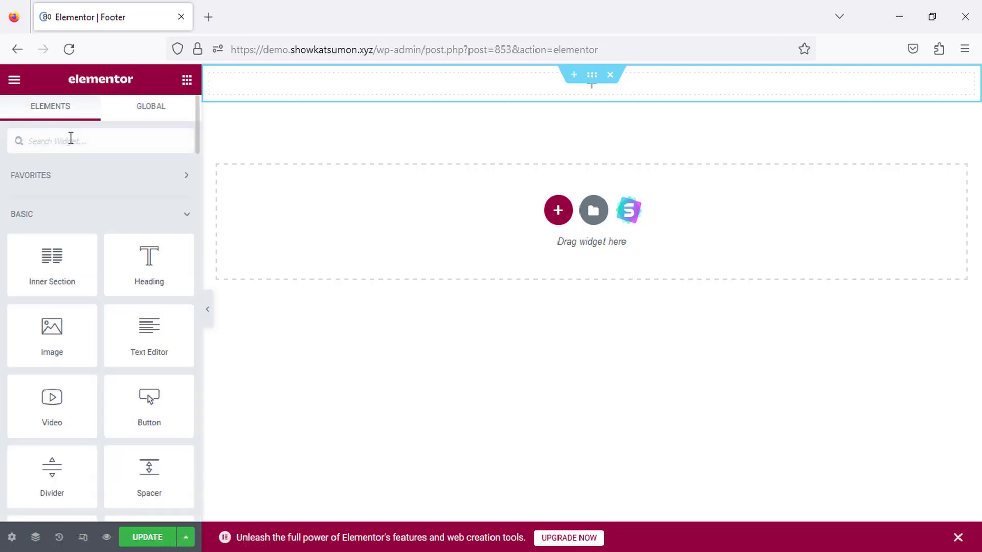
pyautogui.moveTo(146, 335); pyautogui.dragTo(510, 96)
# Replace the placeholder with 'Copyright: All Right Reserved by Web Code.' and centre-align it.
pyautogui.tripleClick(98, 327)
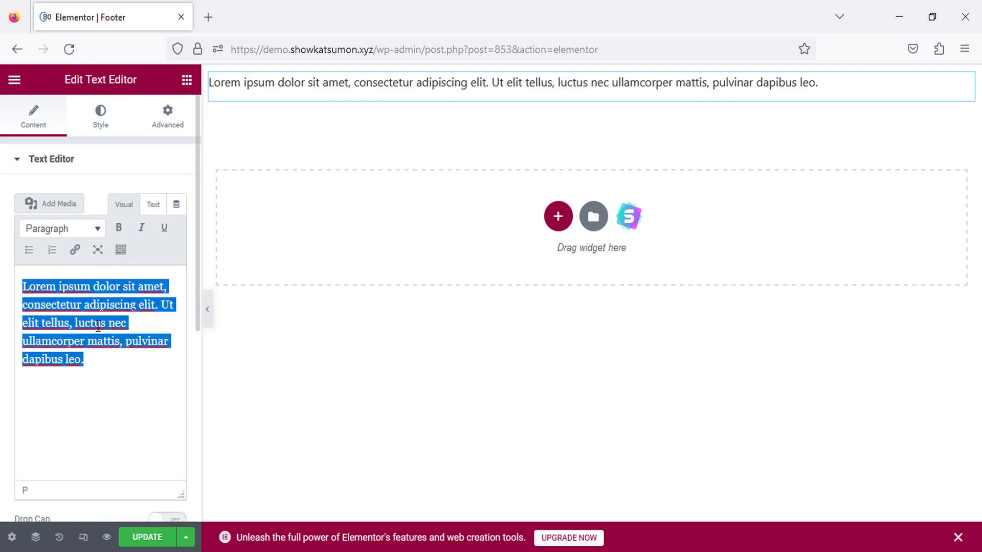
pyautogui.press('BackSpace')
pyautogui.write('cop')
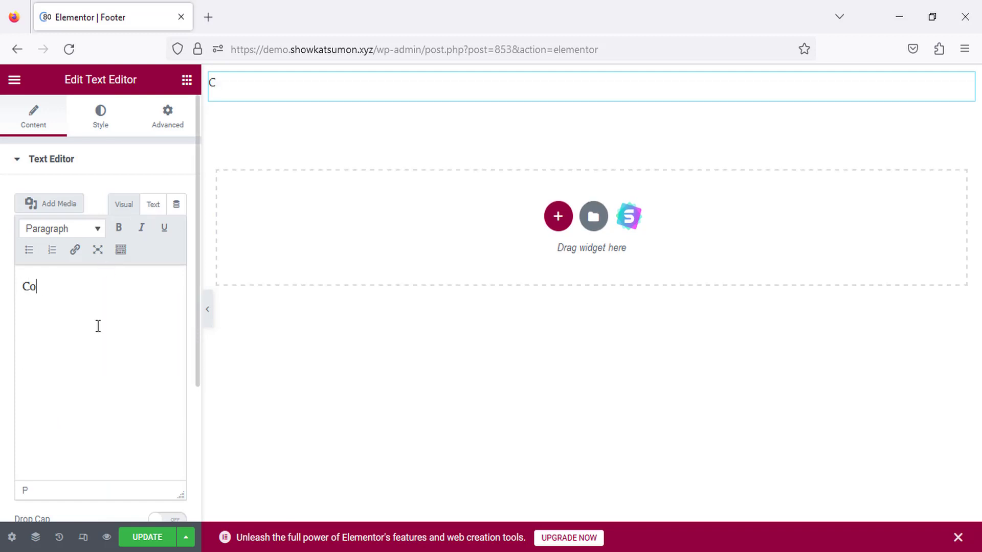
pyautogui.write('pyright: All Right Reserved by Web Code.')
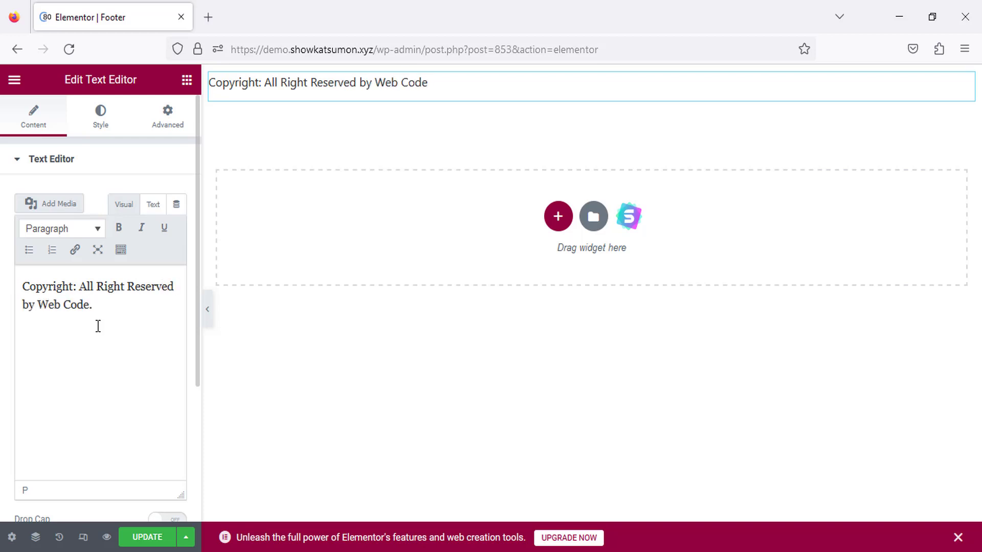
pyautogui.click(100, 116)
pyautogui.click(137, 196)
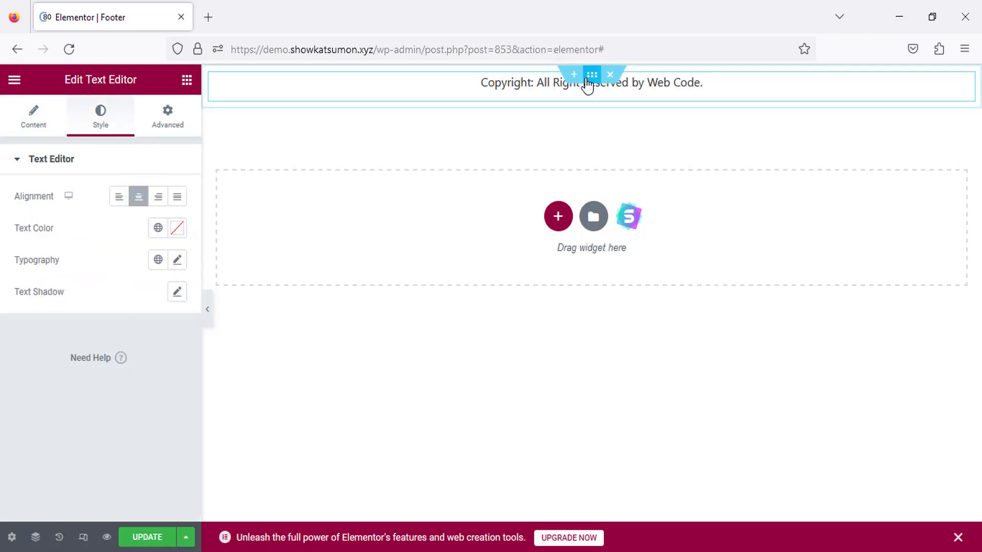
# Give the footer section a classic near-black background (#020101).
pyautogui.click(591, 75)
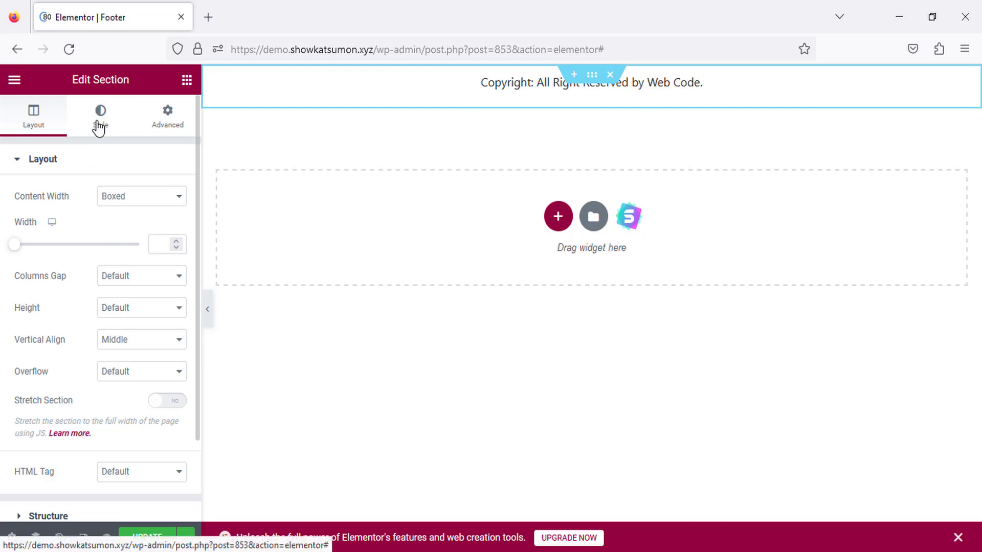
pyautogui.click(97, 123)
pyautogui.click(120, 229)
pyautogui.click(177, 260)
pyautogui.click(108, 433)
pyautogui.click(104, 441)
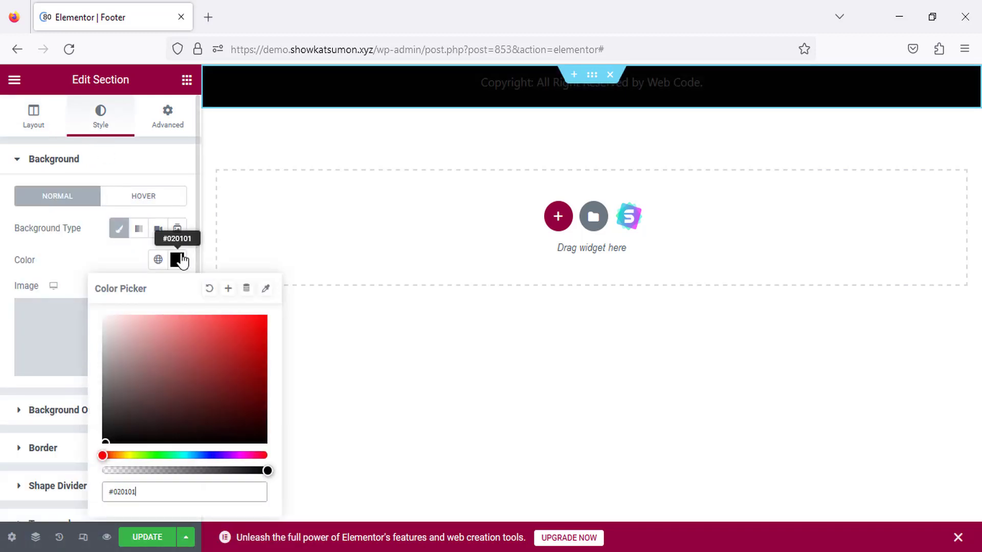
pyautogui.click(176, 259)
# Make the copyright text white (#FFFFFF) and save the footer template.
pyautogui.click(307, 84)
pyautogui.click(177, 228)
pyautogui.moveTo(133, 312); pyautogui.dragTo(104, 284)
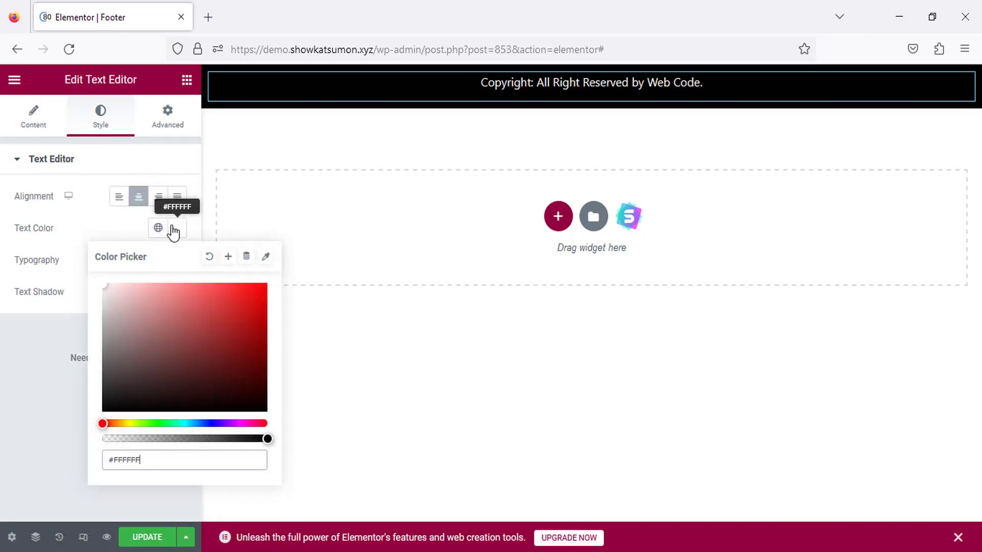
pyautogui.click(171, 229)
pyautogui.click(147, 537)
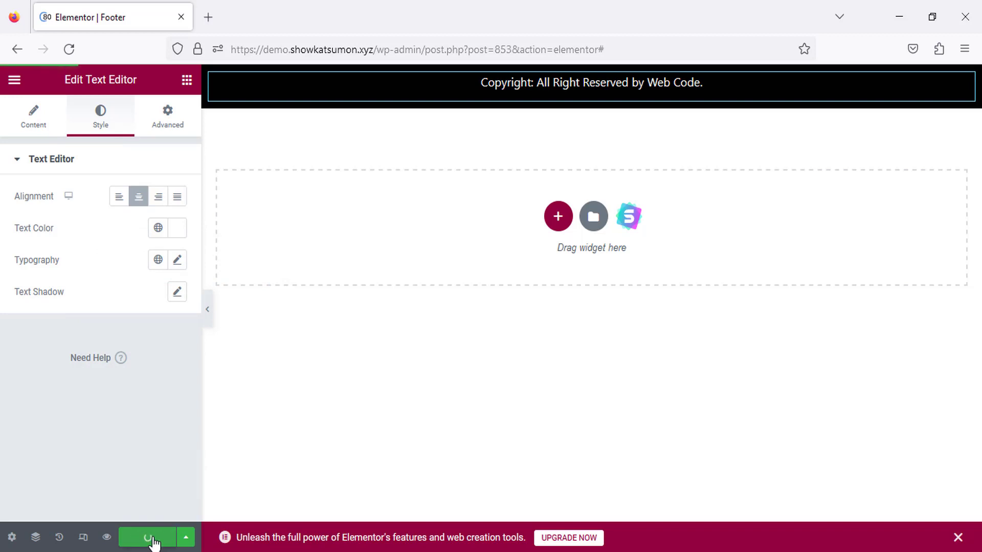
pyautogui.click(209, 17)
# Load demo.showkatsumon.xyz in a new tab and scroll down to check the black centred copyright footer.
pyautogui.click(75, 7)
pyautogui.click(263, 6)
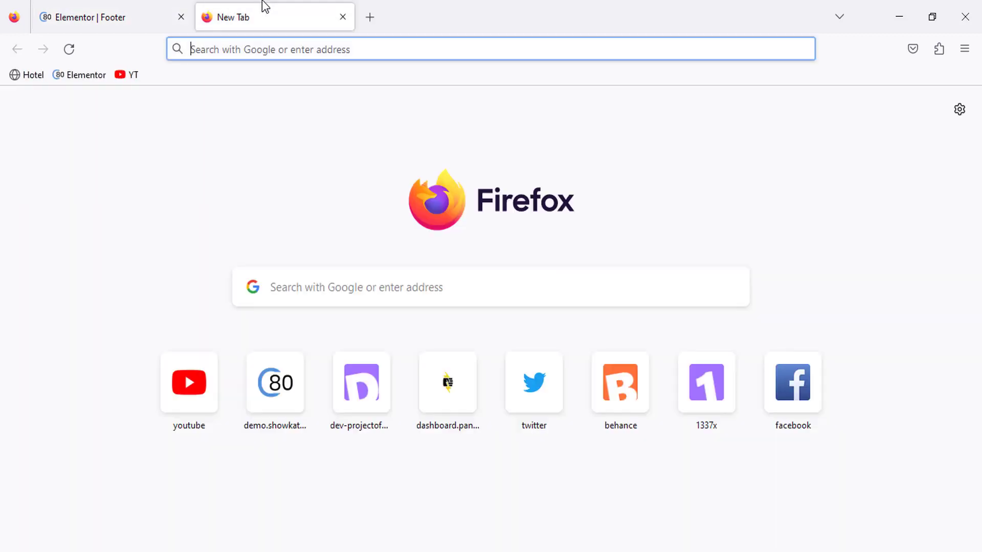
pyautogui.write('demo.showkatsumon.xyz')
pyautogui.press('Return')
pyautogui.scroll(-20, 374, 244)
pyautogui.moveTo(375, 525); pyautogui.dragTo(537, 526)
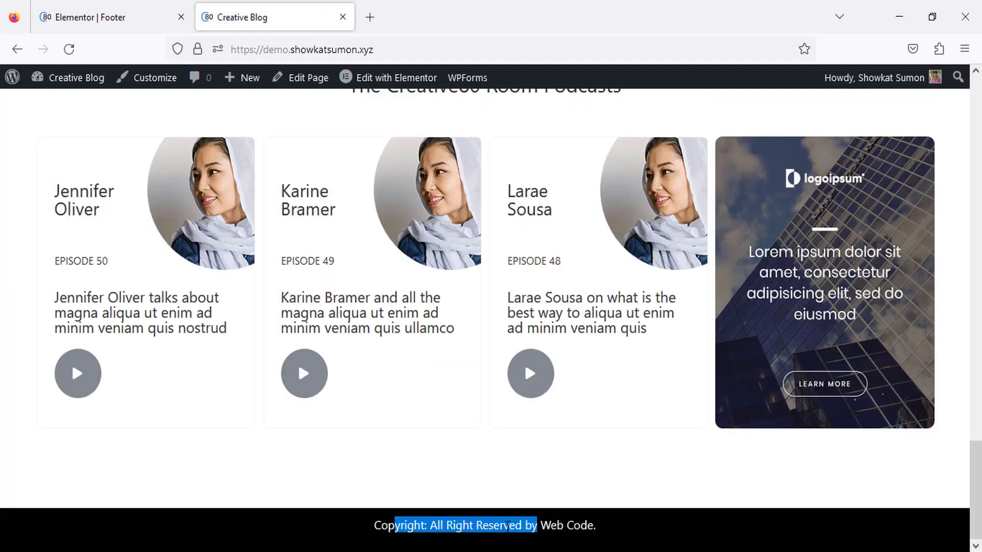
pyautogui.click(458, 459)
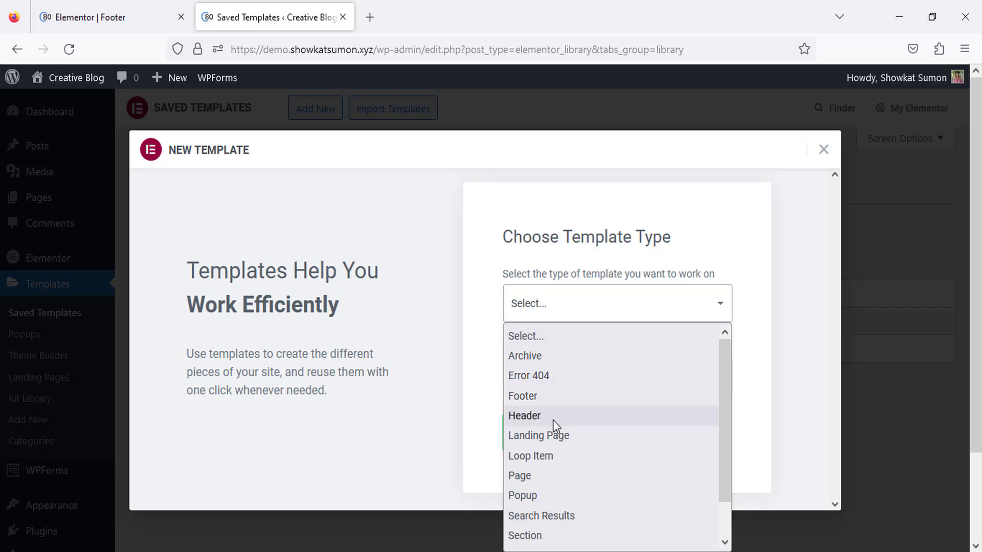
pyautogui.scroll(-1, 532, 490)
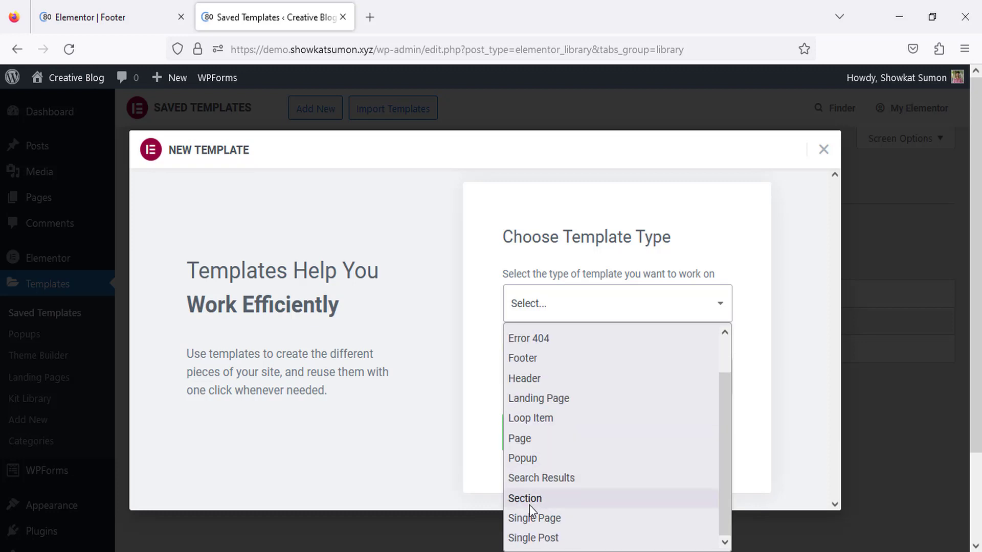